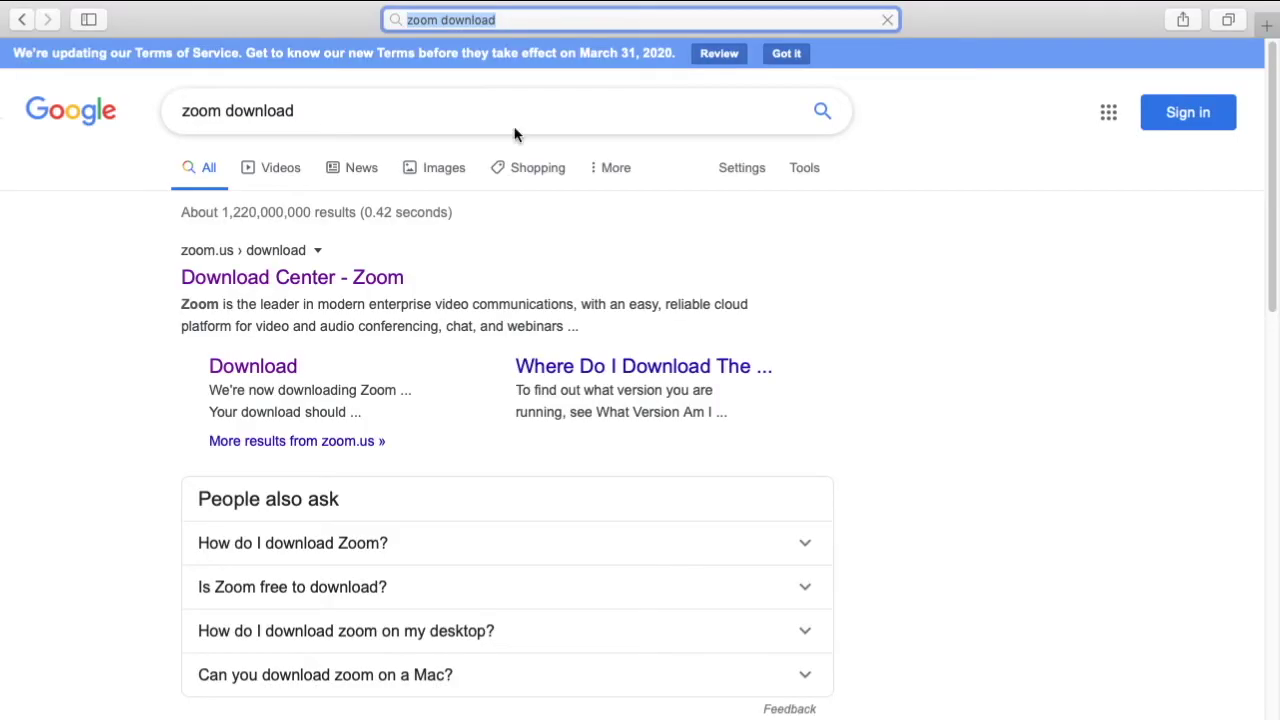
# Open the Download link under Zoom's Download Center in the Google results.
pyautogui.click(247, 369)
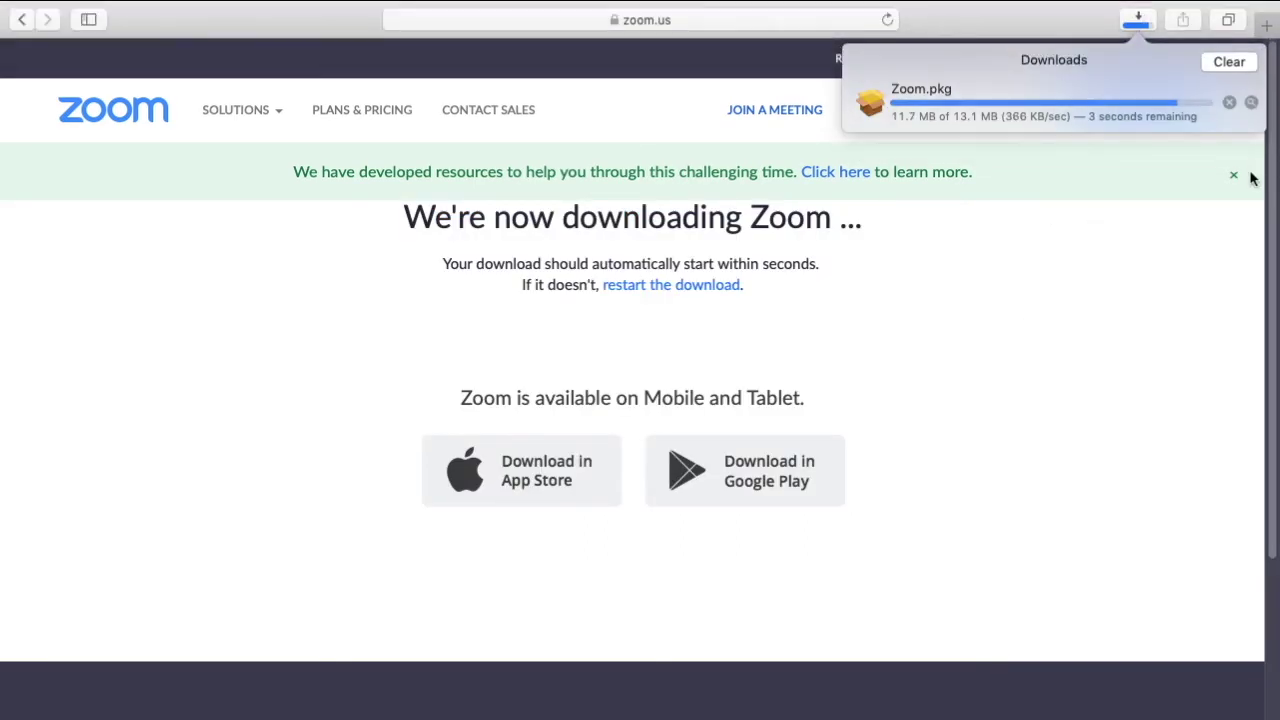
# Open the downloaded 13.1 MB Zoom.pkg installer from Safari's downloads.
pyautogui.scroll(-10, 1194, 274)
pyautogui.doubleClick(1016, 104)
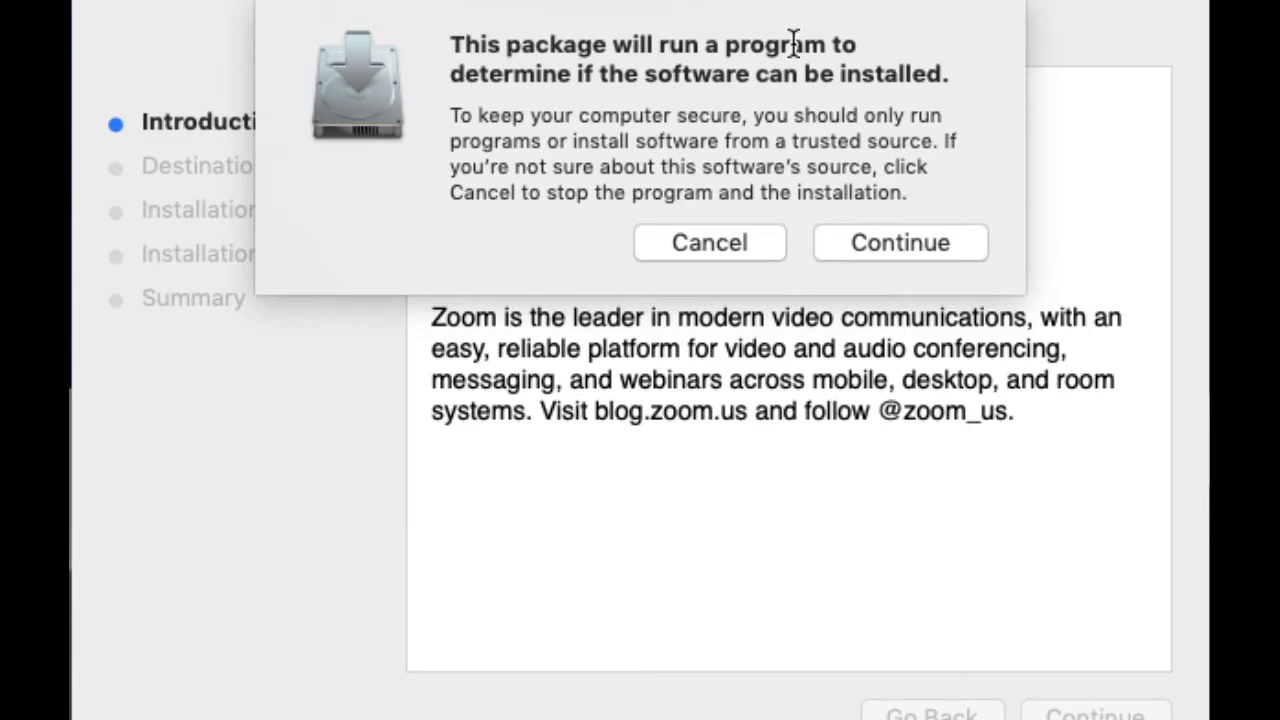
# Allow the installer's software check, then go to Zoom 4.6.8's sign-in form.
pyautogui.click(915, 245)
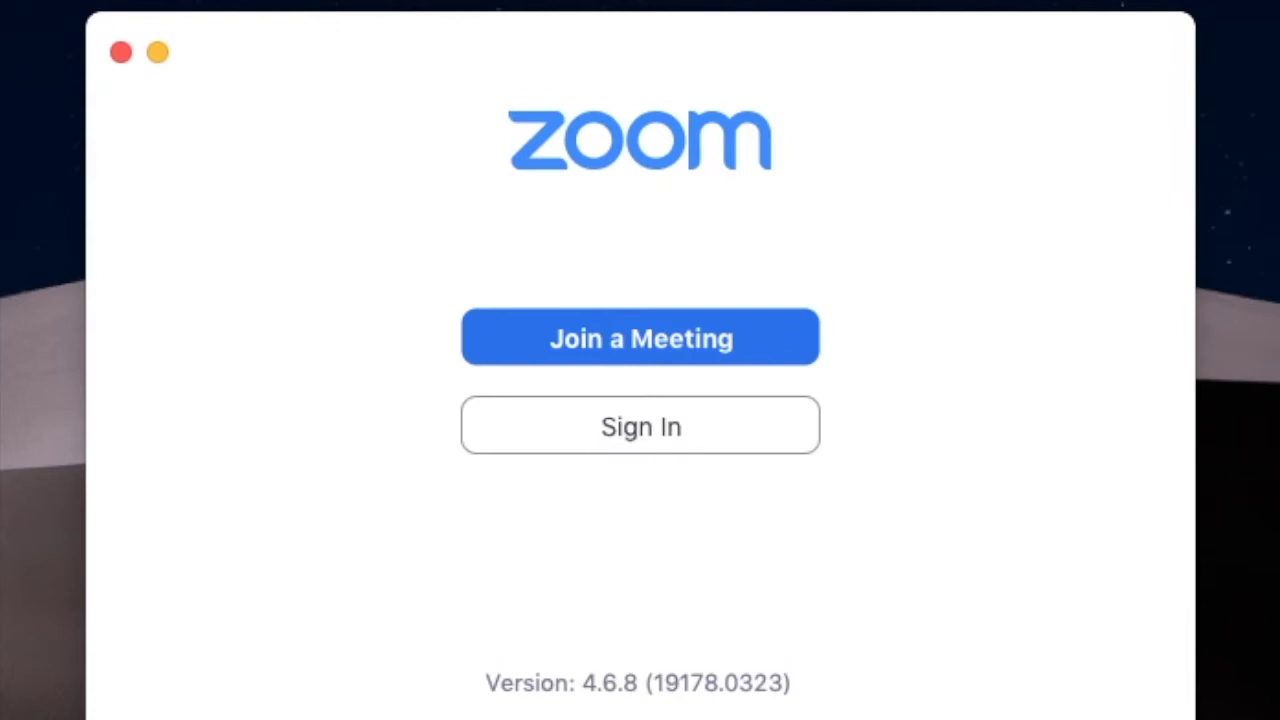
pyautogui.click(665, 431)
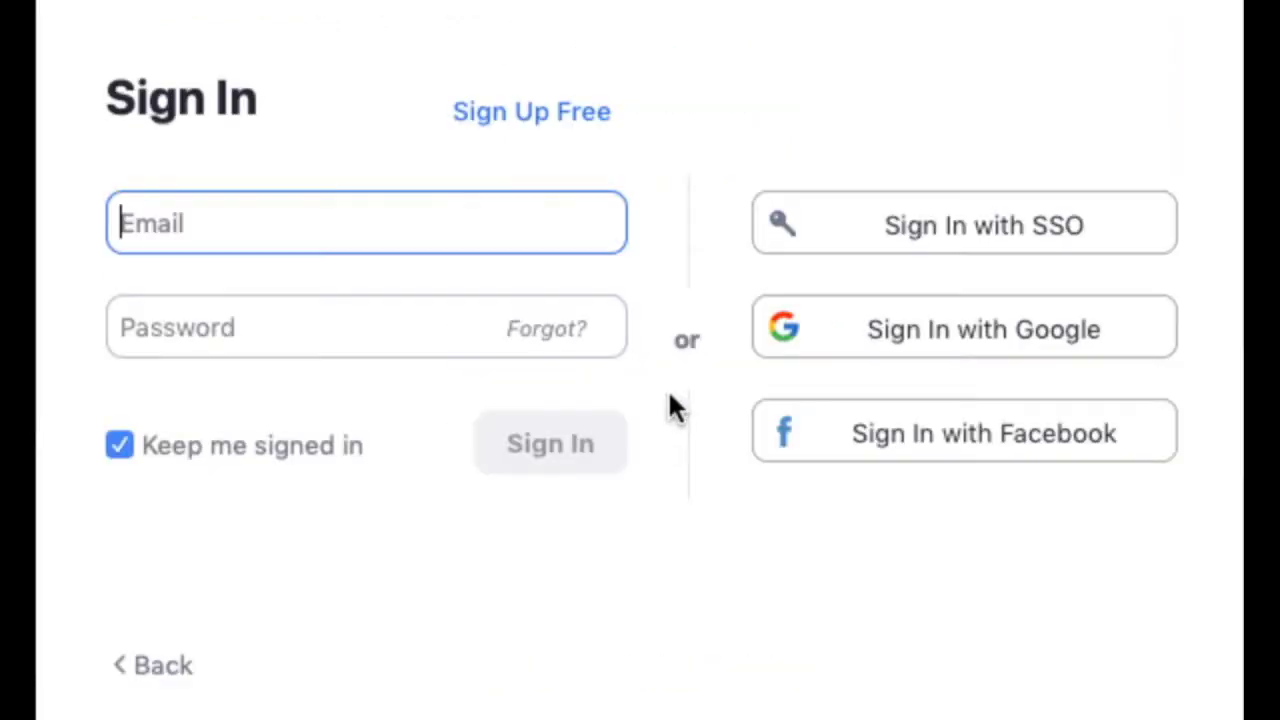
# Sign up free on the Zoom website using your e-mail address.
pyautogui.click(528, 112)
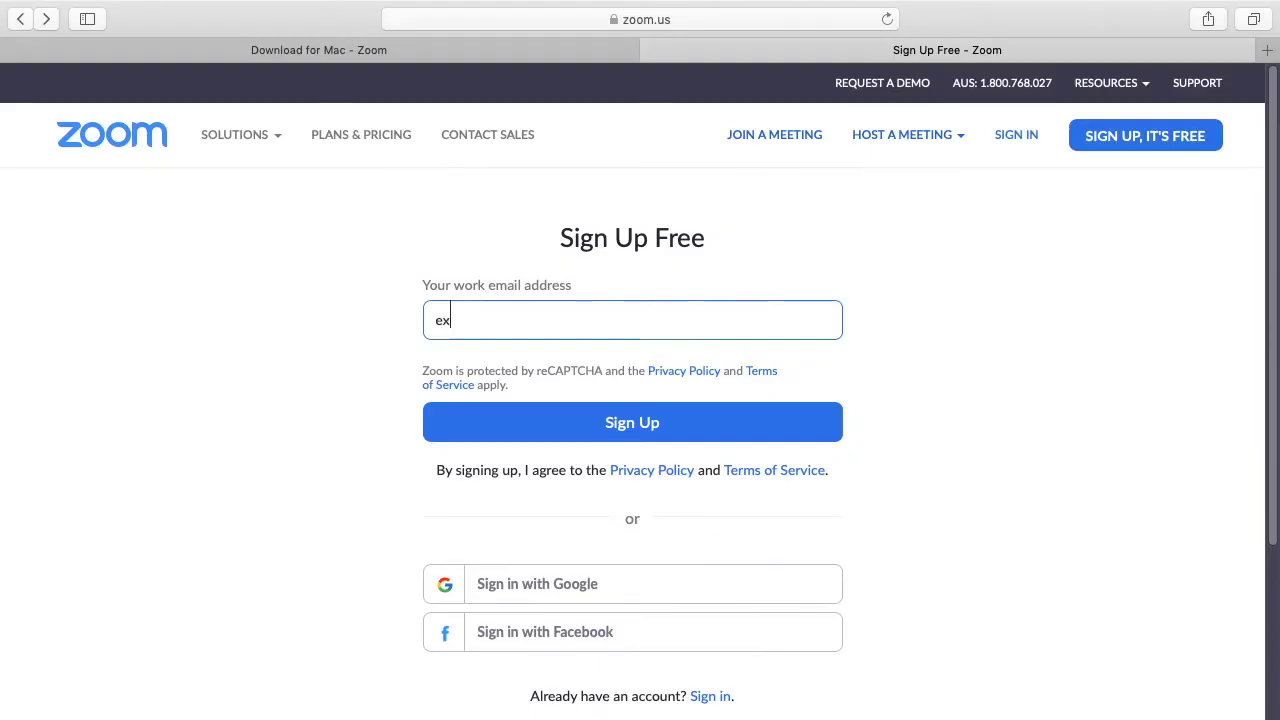
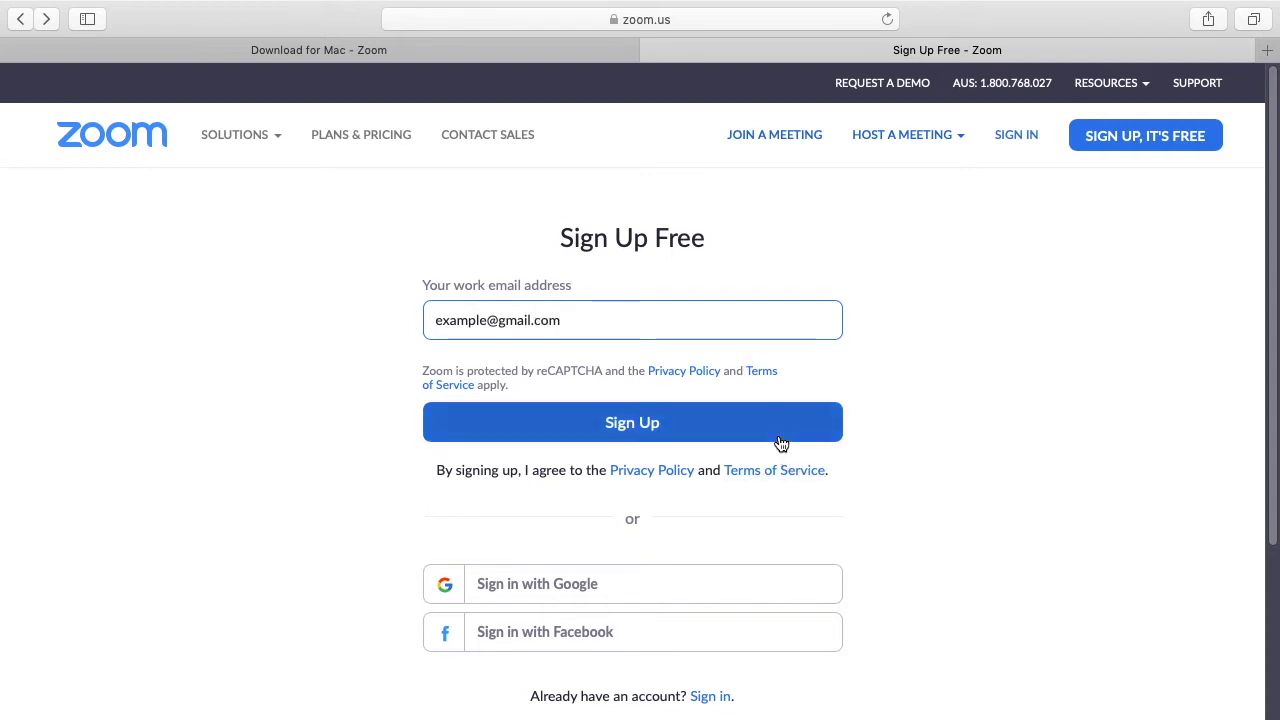
pyautogui.click(780, 442)
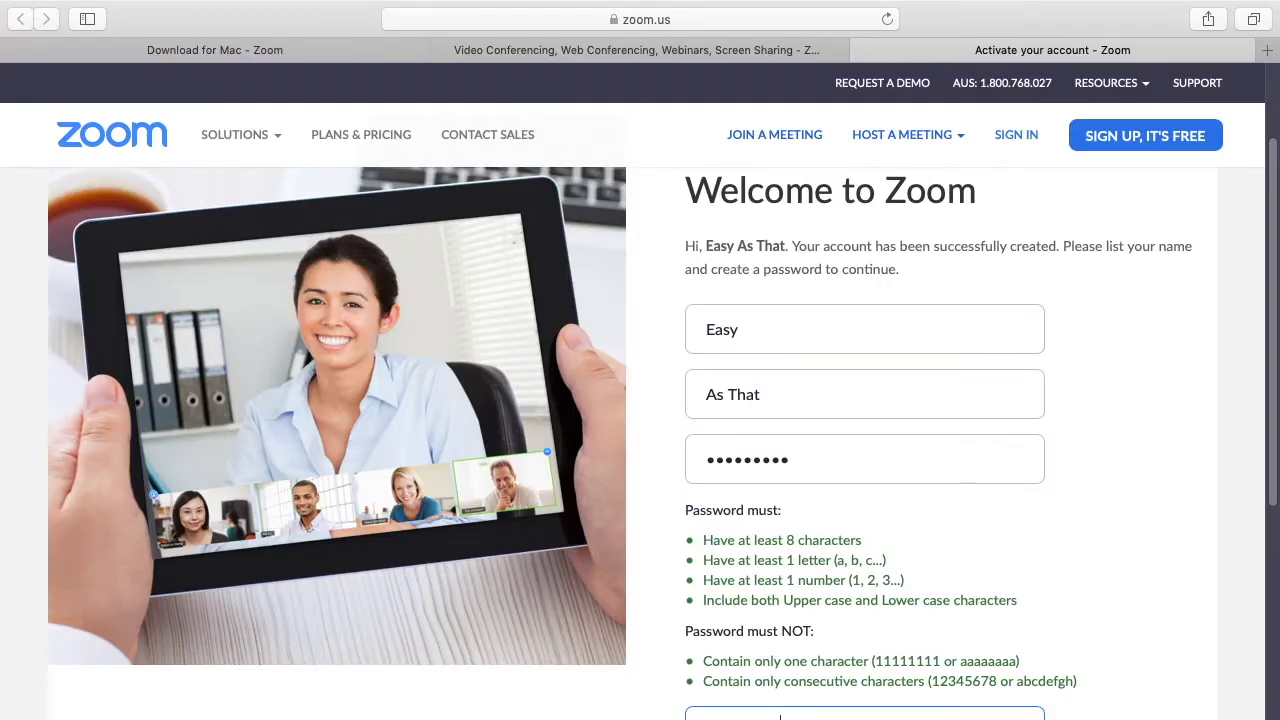
# Confirm the account details and paste the first colleague's e-mail address.
pyautogui.scroll(-3, 790, 717)
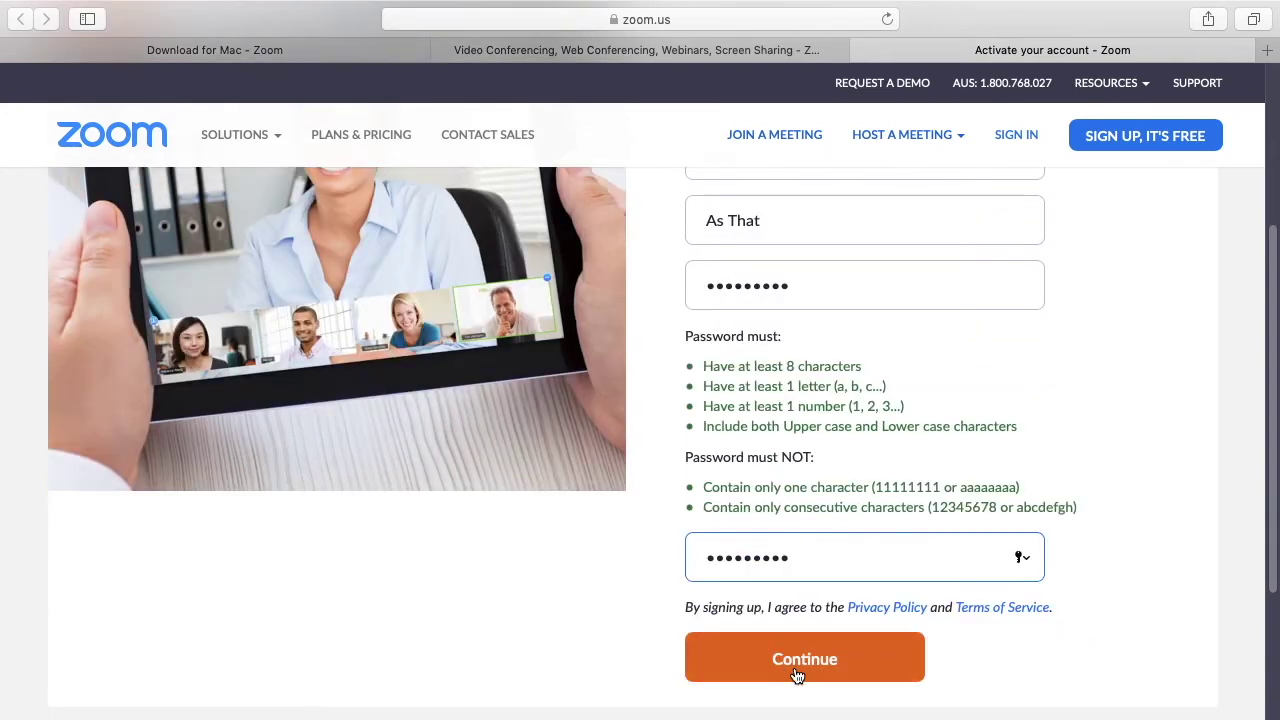
pyautogui.click(797, 676)
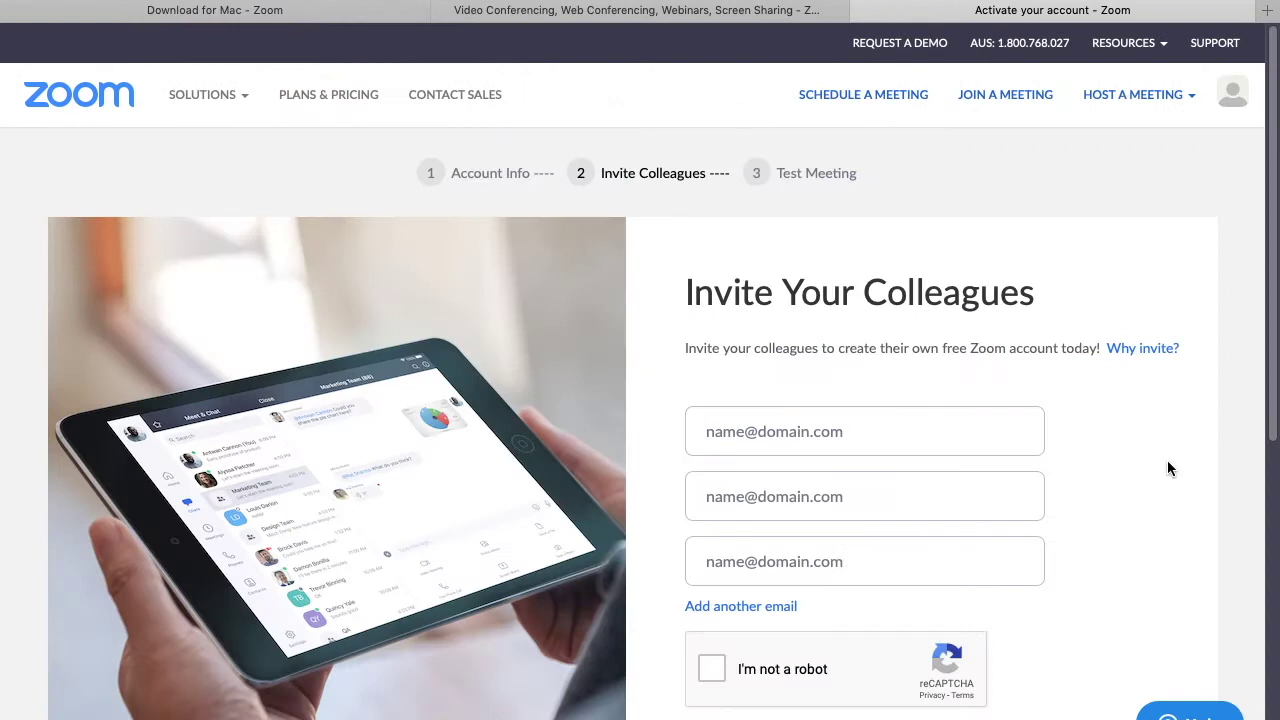
pyautogui.click(905, 431)
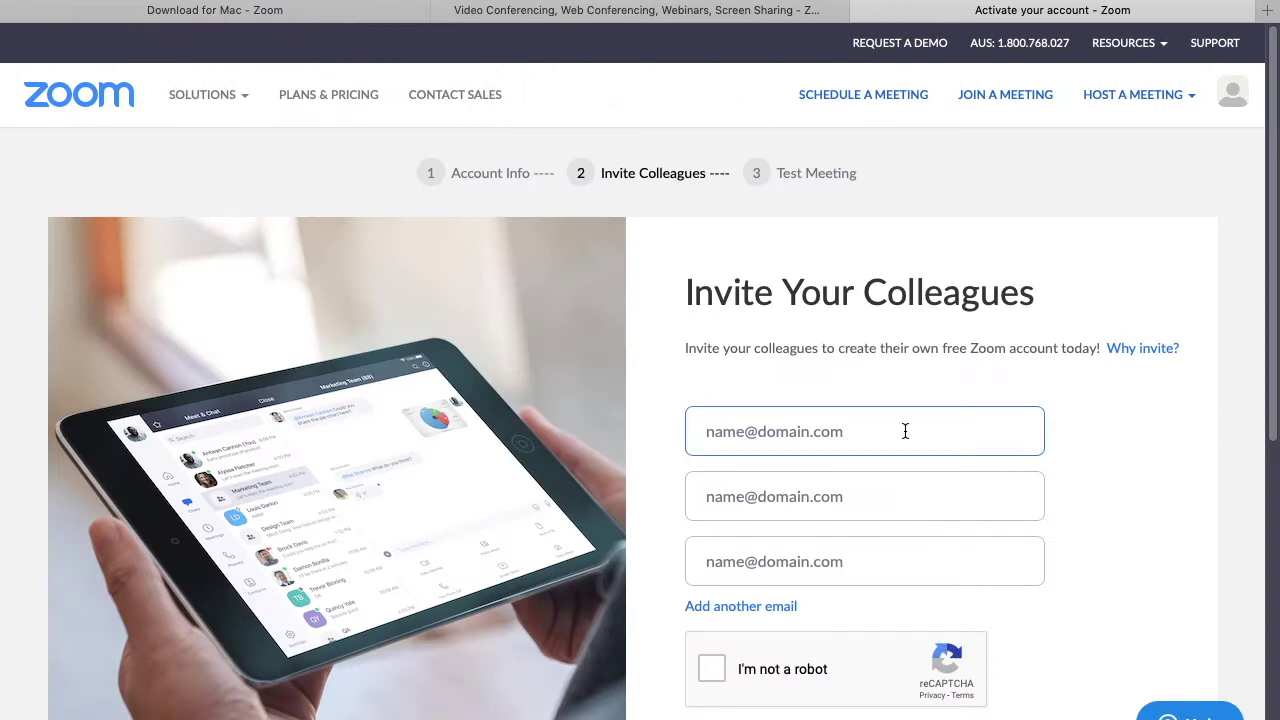
pyautogui.press('super+v')
pyautogui.press('Tab')
# Paste the second and third colleagues' e-mails, tick I'm not a robot, and send the invitations.
pyautogui.press('super+v')
pyautogui.press('Tab')
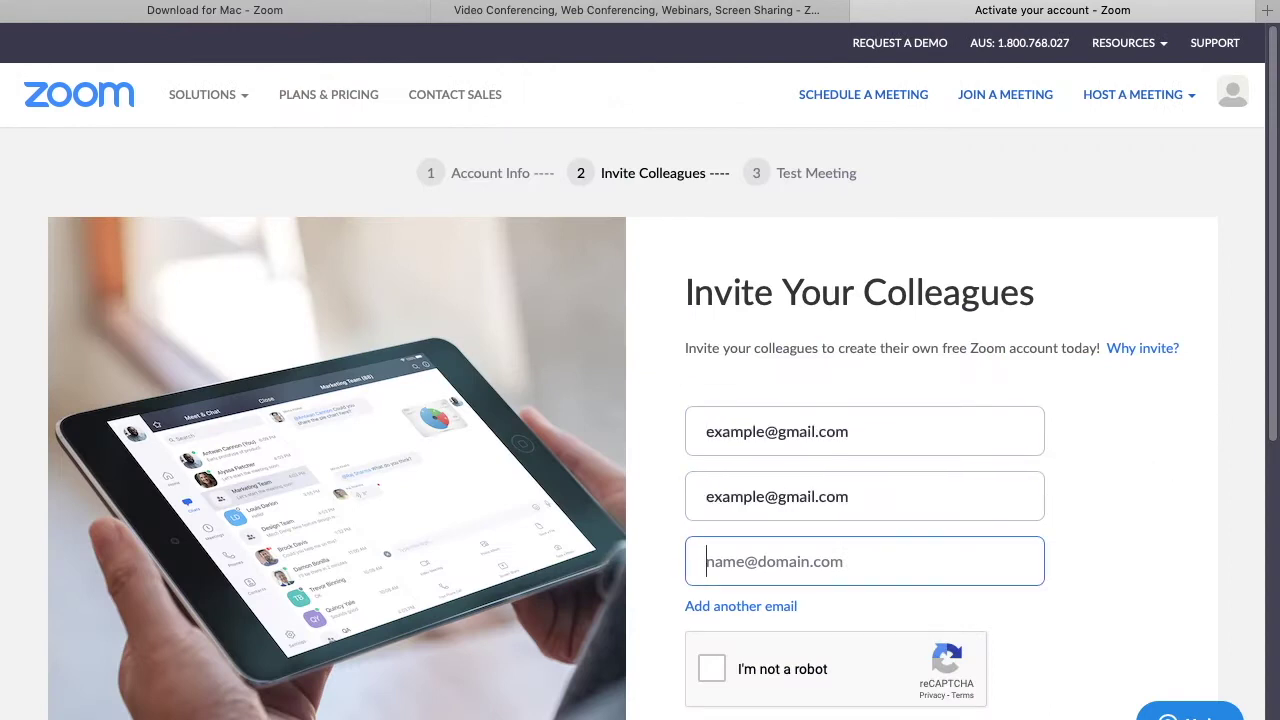
pyautogui.press('super+v')
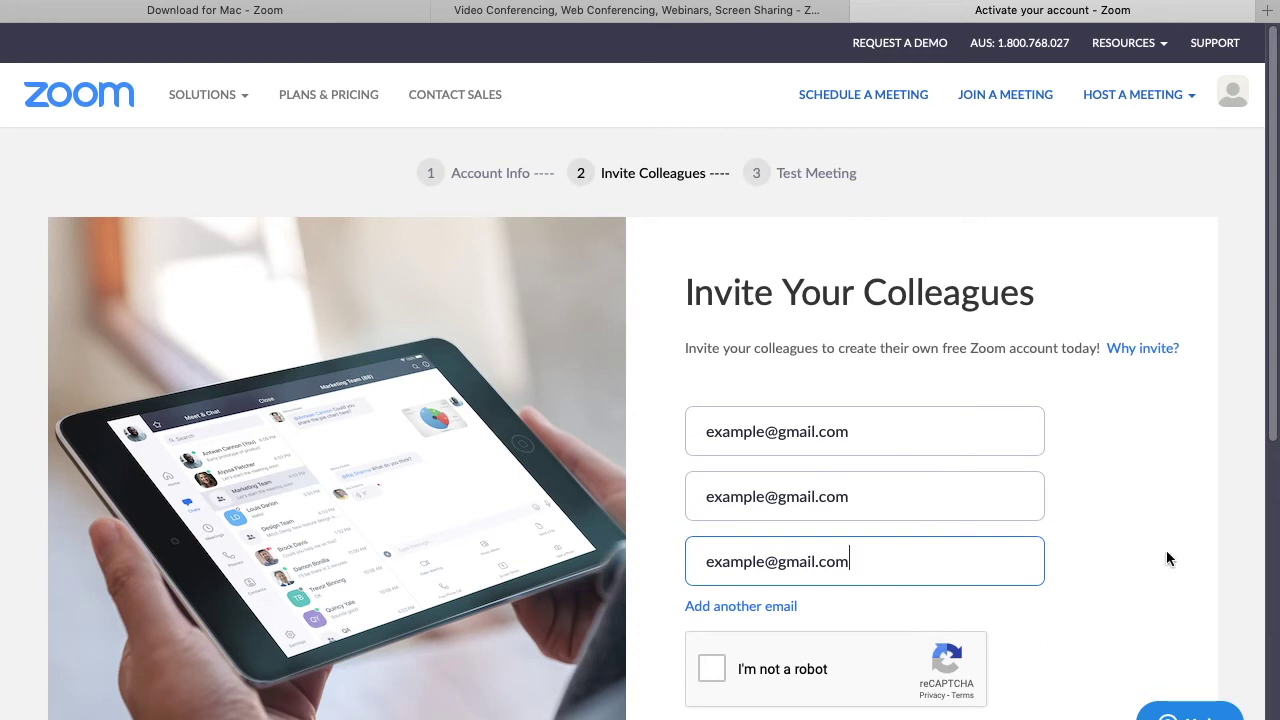
pyautogui.click(712, 669)
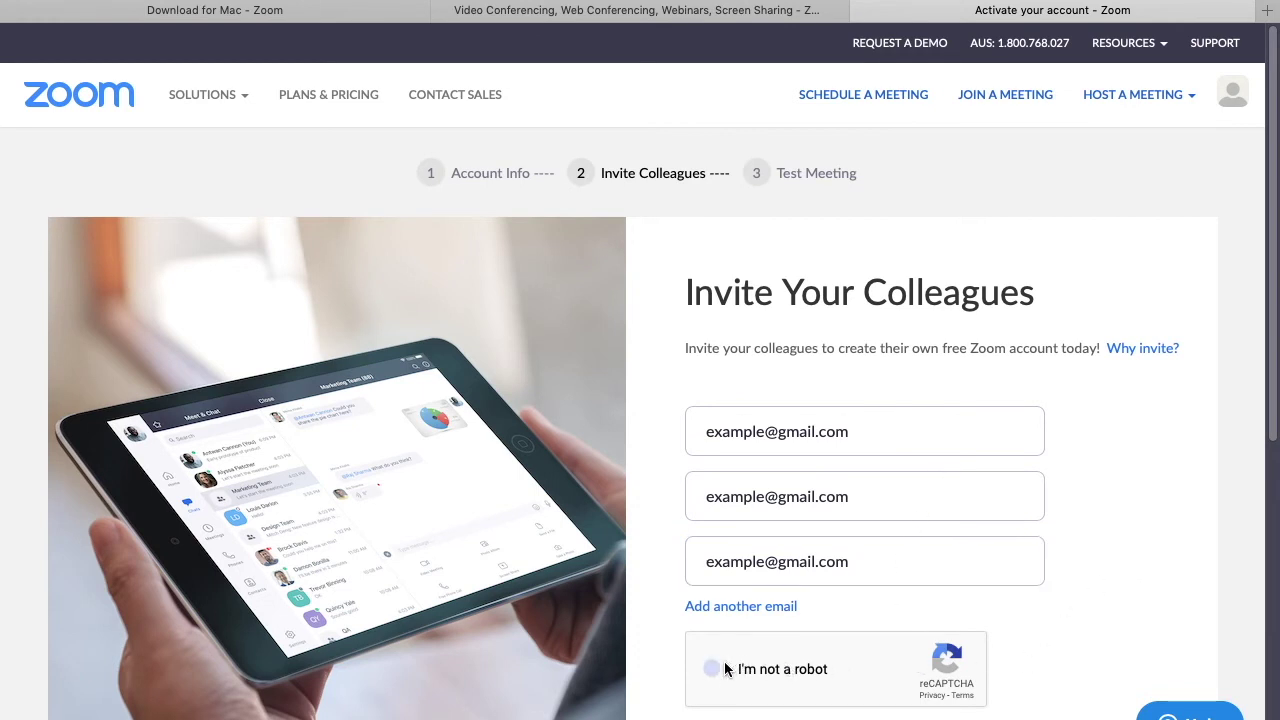
pyautogui.scroll(-3, 857, 700)
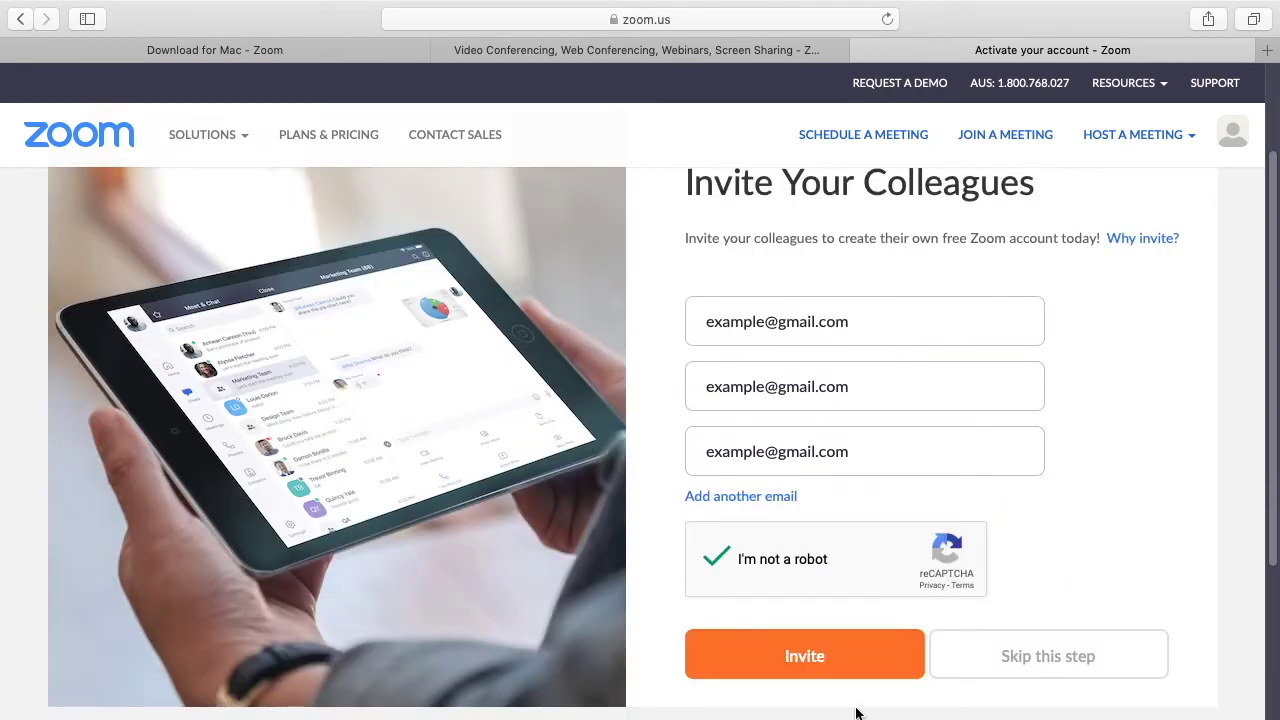
pyautogui.click(845, 654)
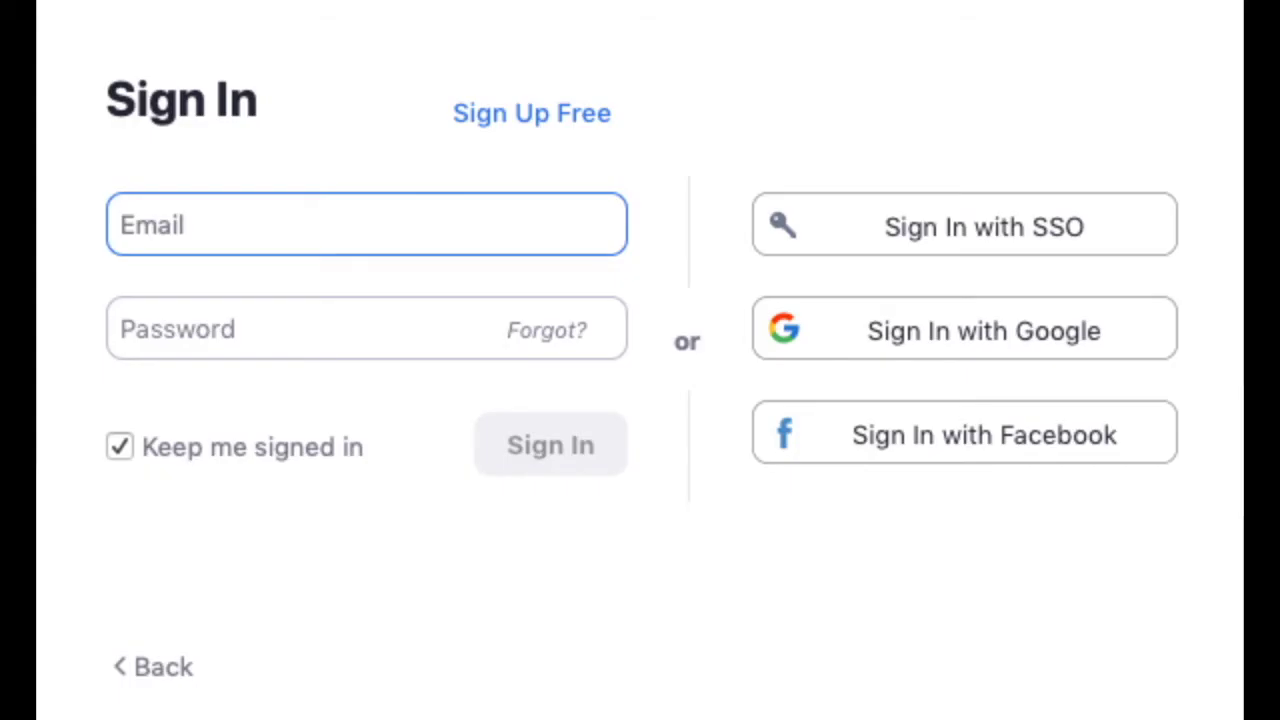
# Sign in to the Zoom app with the account e-mail and password, then choose Join Meeting.
pyautogui.click(374, 223)
pyautogui.click(367, 313)
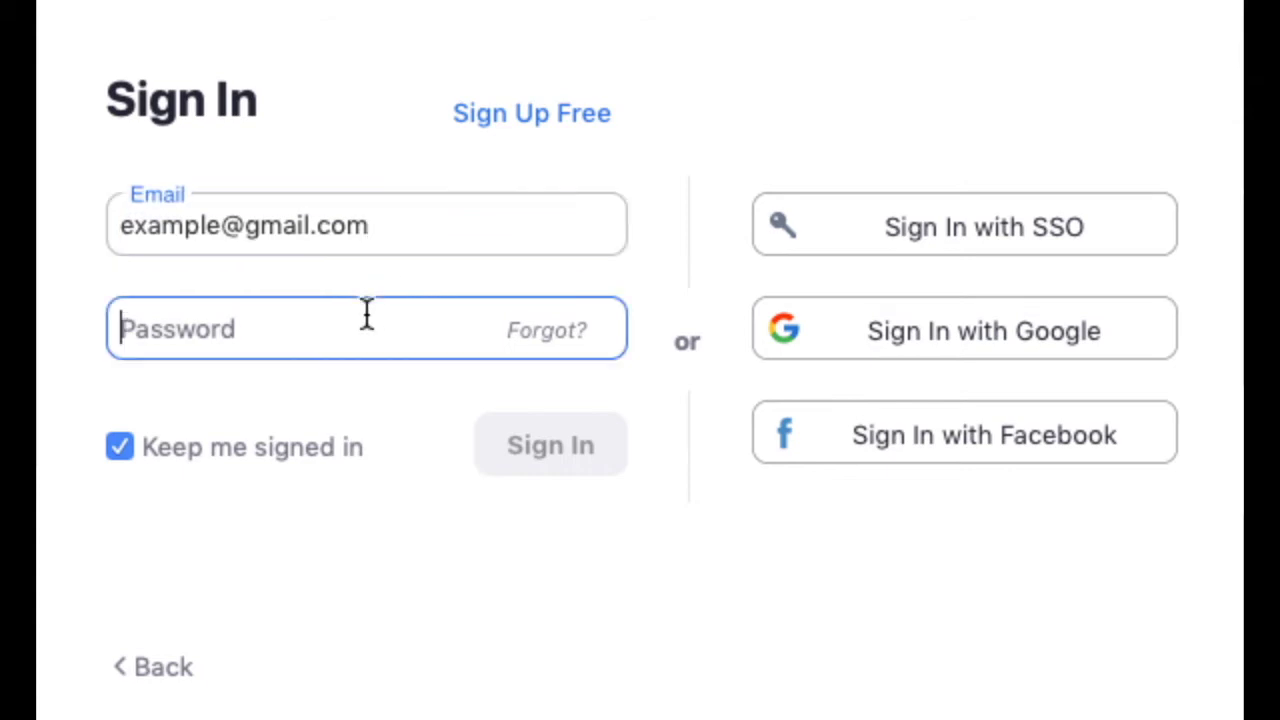
pyautogui.write('••••••••')
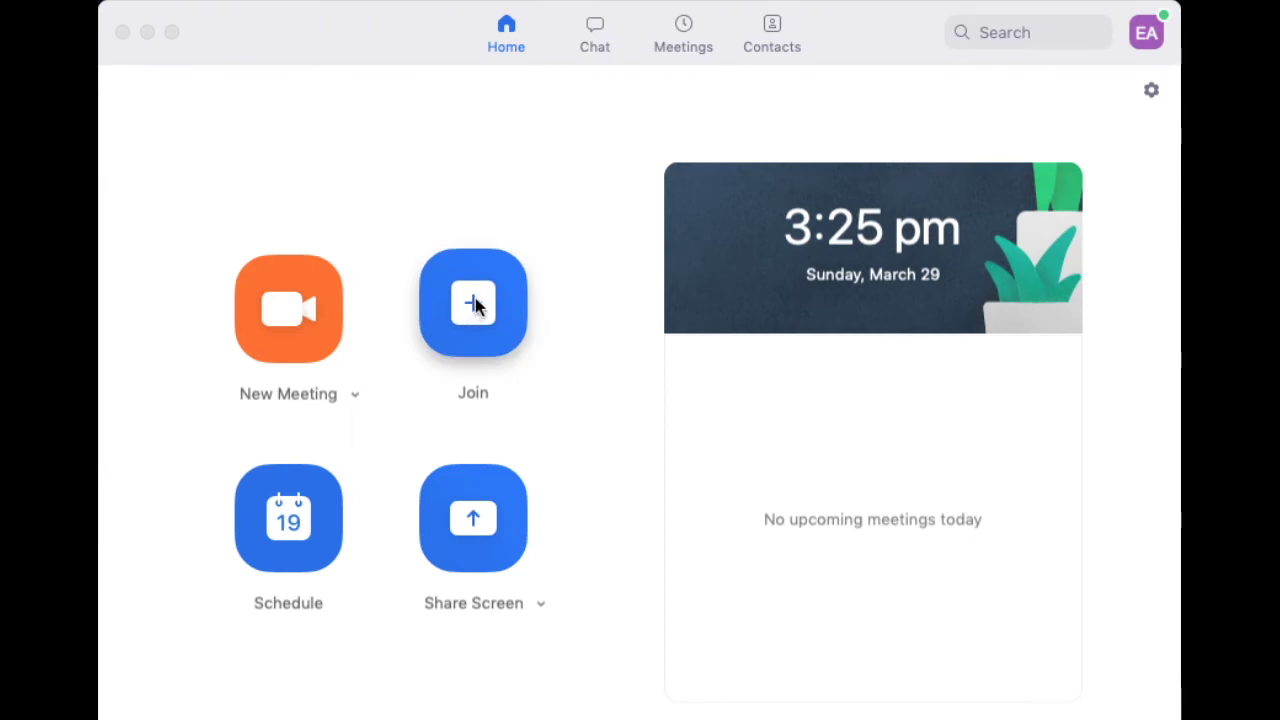
pyautogui.click(475, 304)
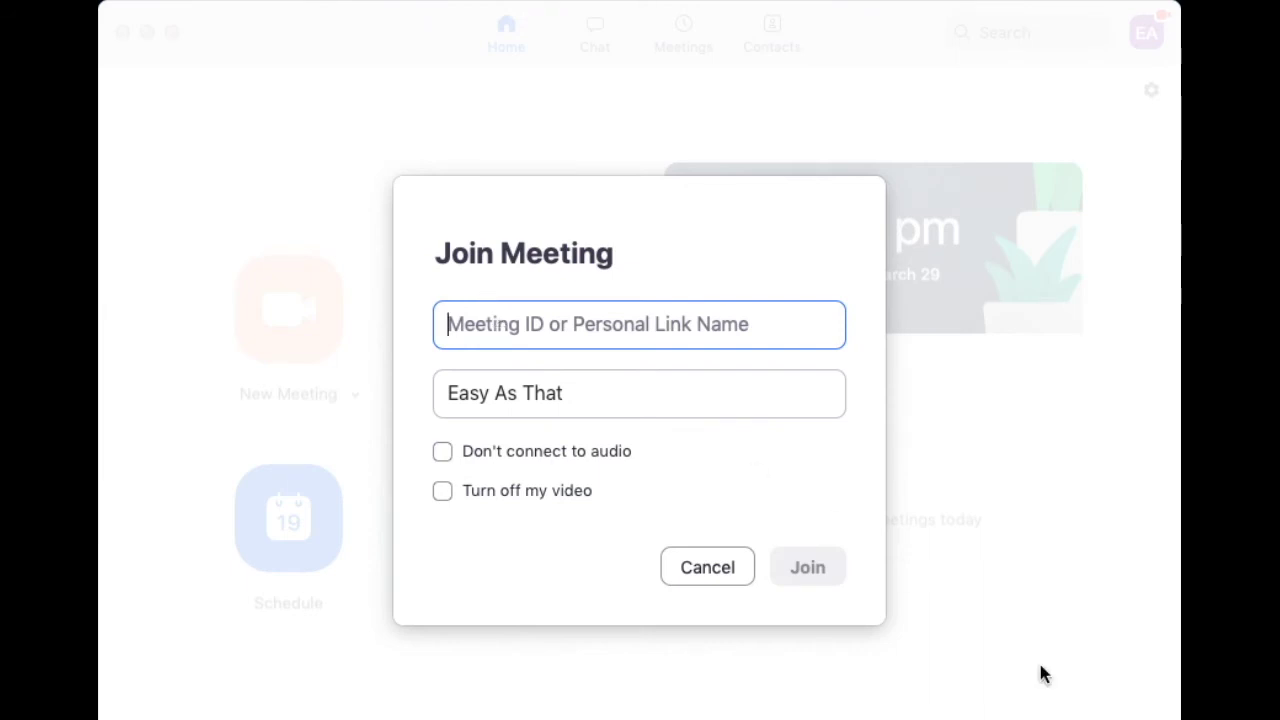
# Join the meeting by pasting its meeting ID, then its password.
pyautogui.write('928-720-517')
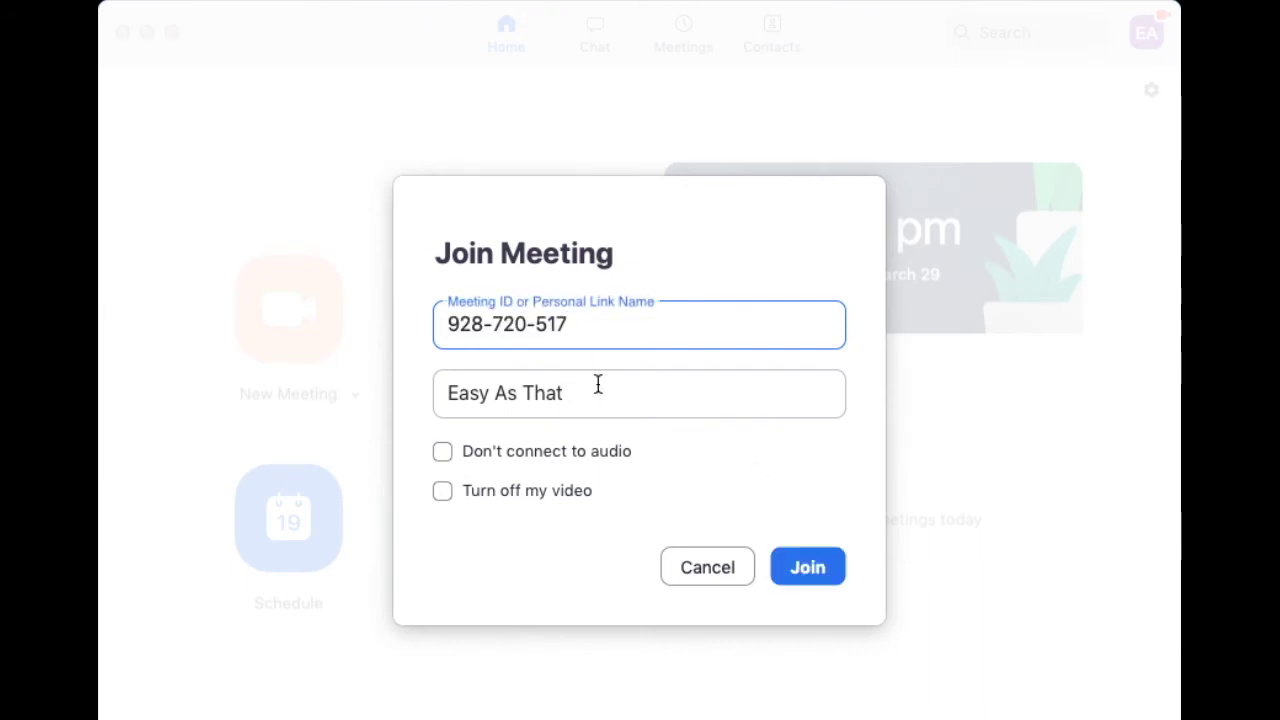
pyautogui.click(805, 568)
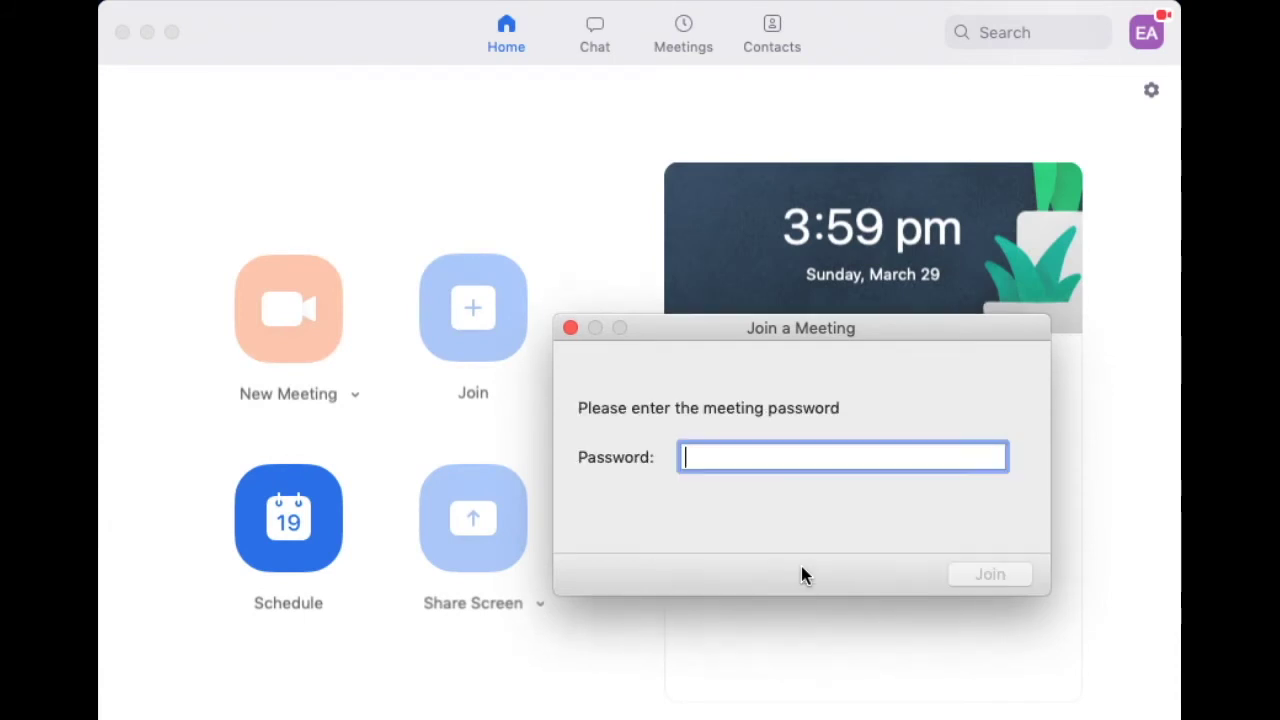
pyautogui.press('super+v')
pyautogui.press('Return')
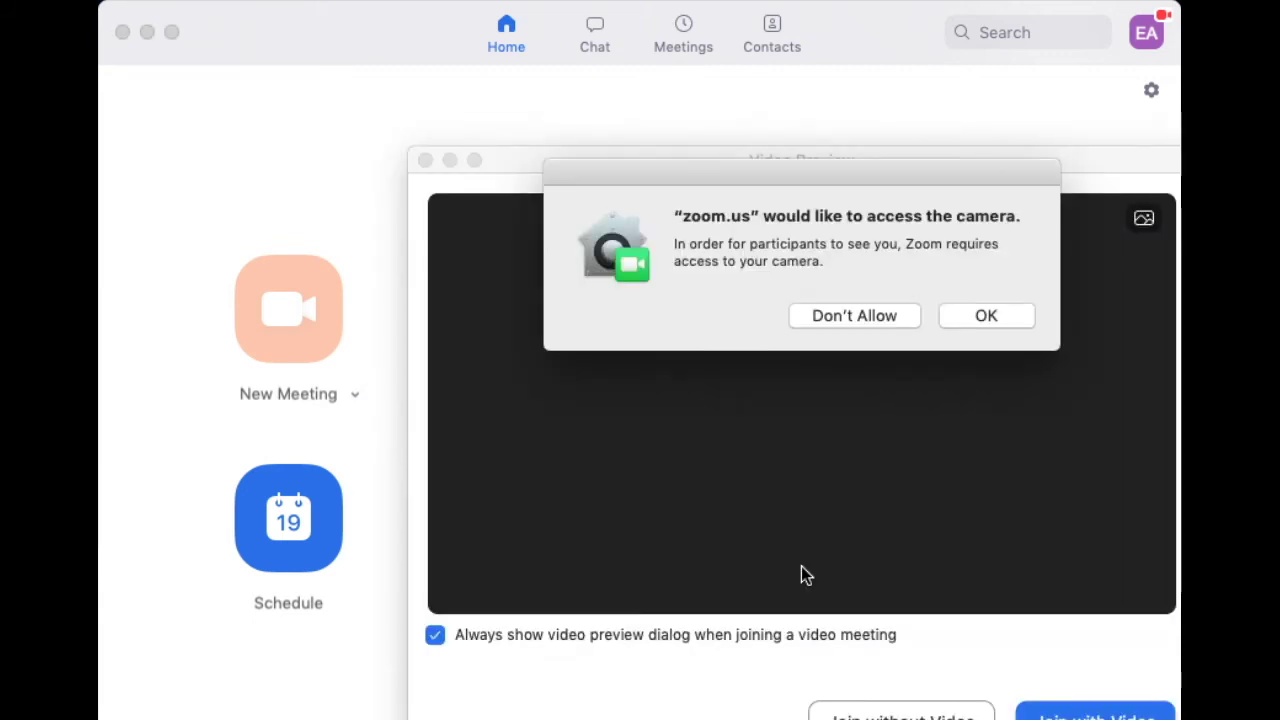
# Grant camera access, join with video on, and connect computer audio.
pyautogui.click(990, 316)
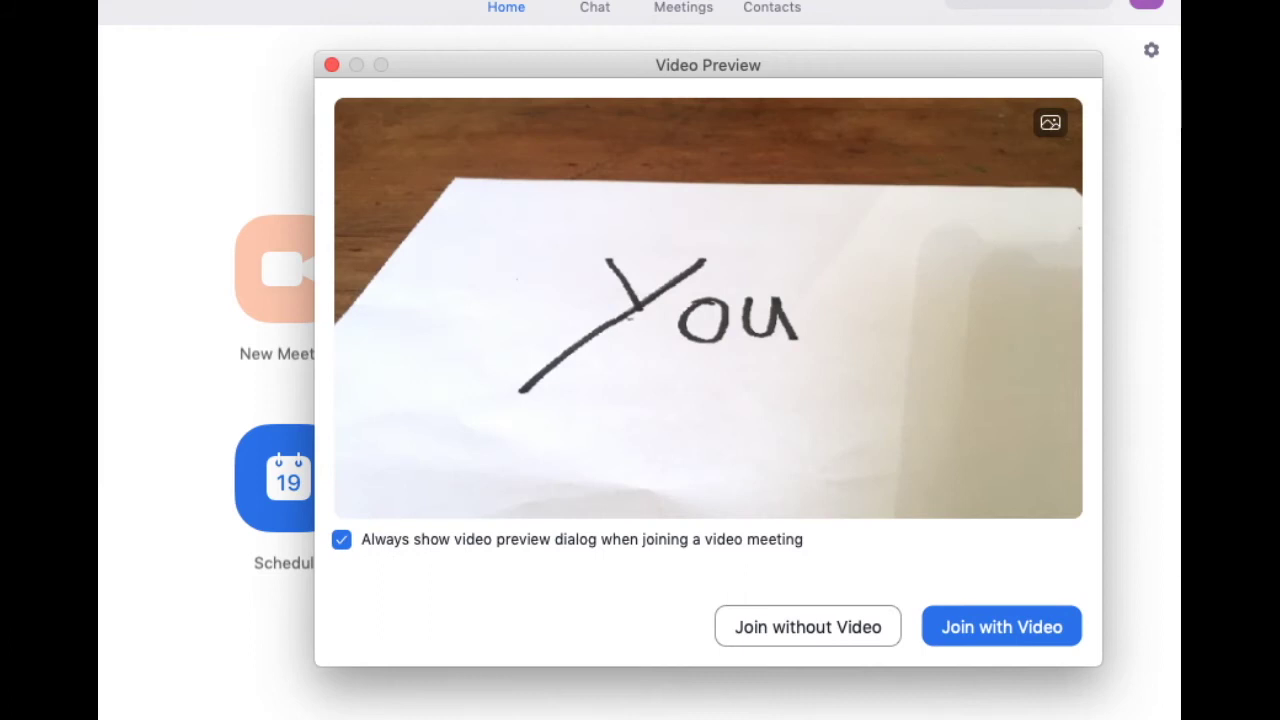
pyautogui.click(1004, 626)
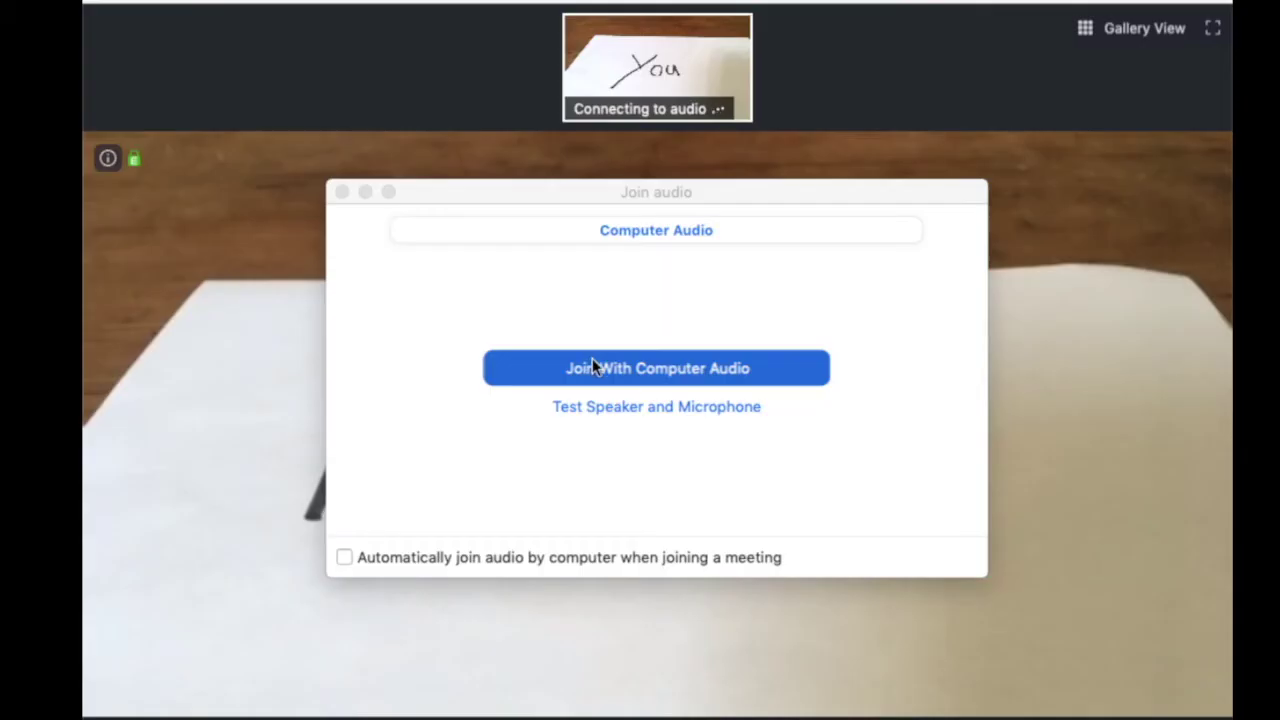
pyautogui.click(593, 362)
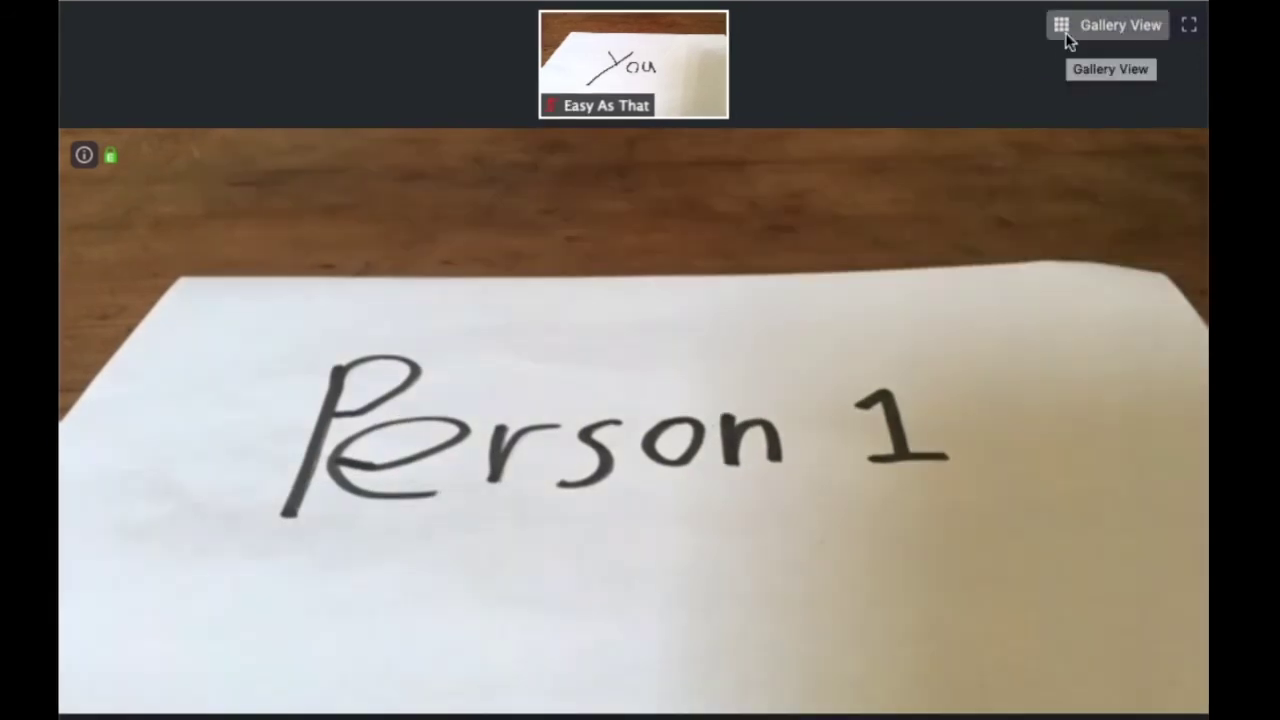
pyautogui.click(1125, 33)
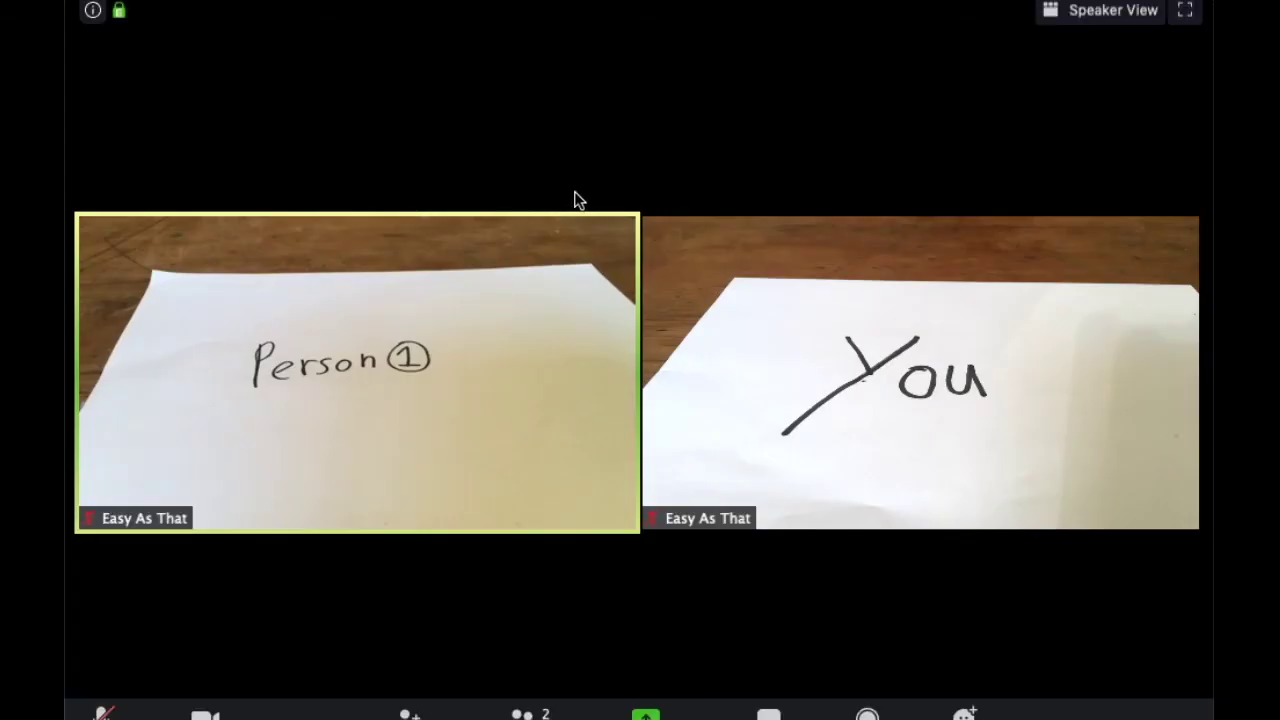
pyautogui.moveTo(562, 317)
pyautogui.click(1093, 20)
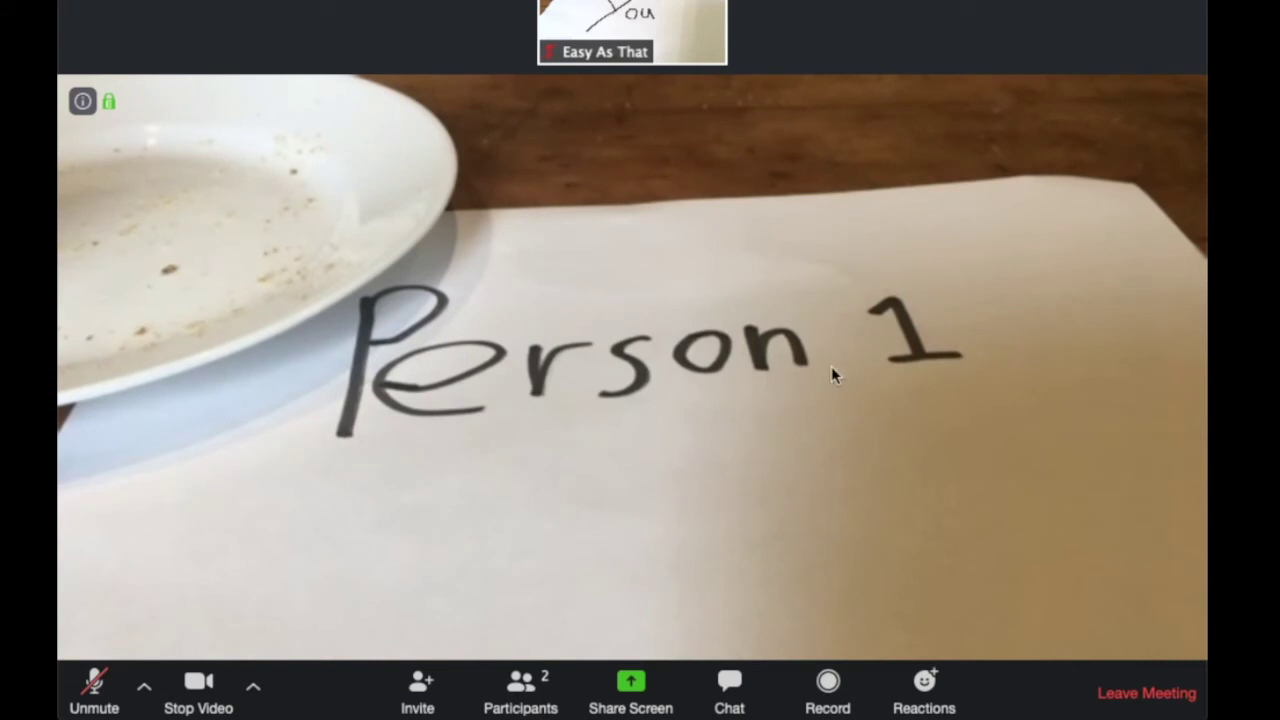
pyautogui.click(256, 696)
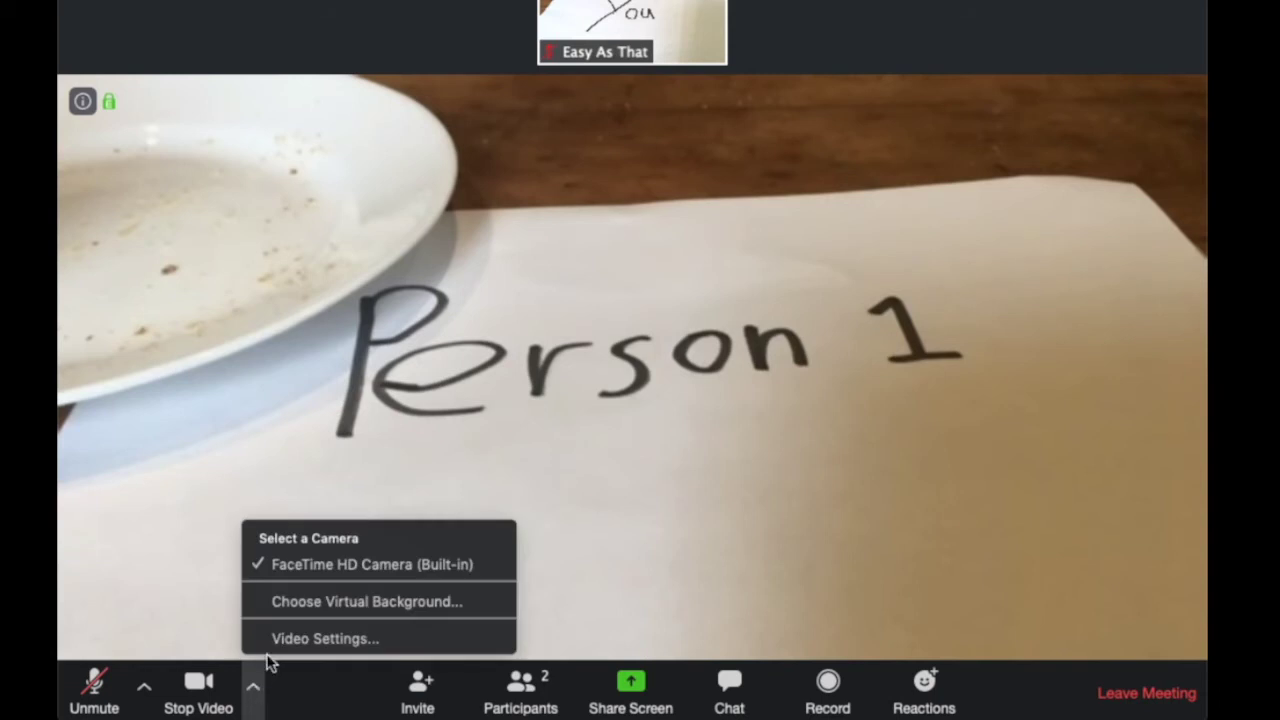
pyautogui.click(305, 600)
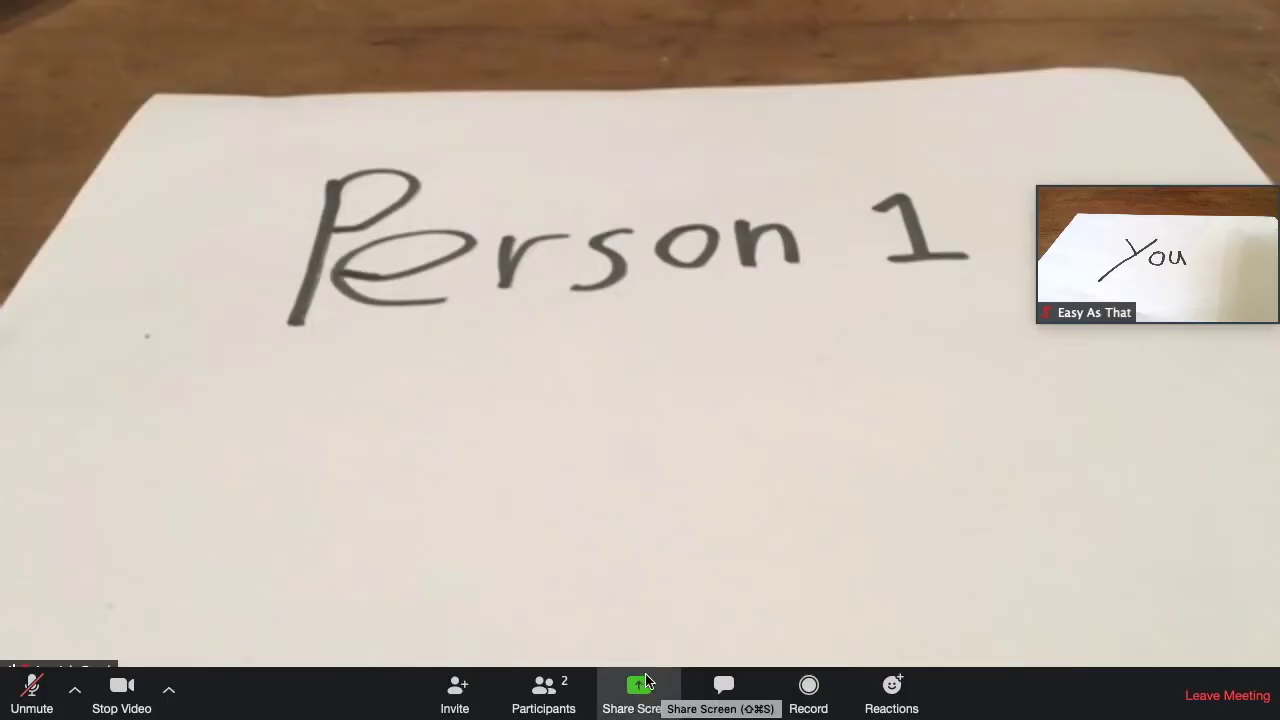
# Share Desktop 1, bring Safari up on the shared screen, then stop sharing.
pyautogui.click(642, 684)
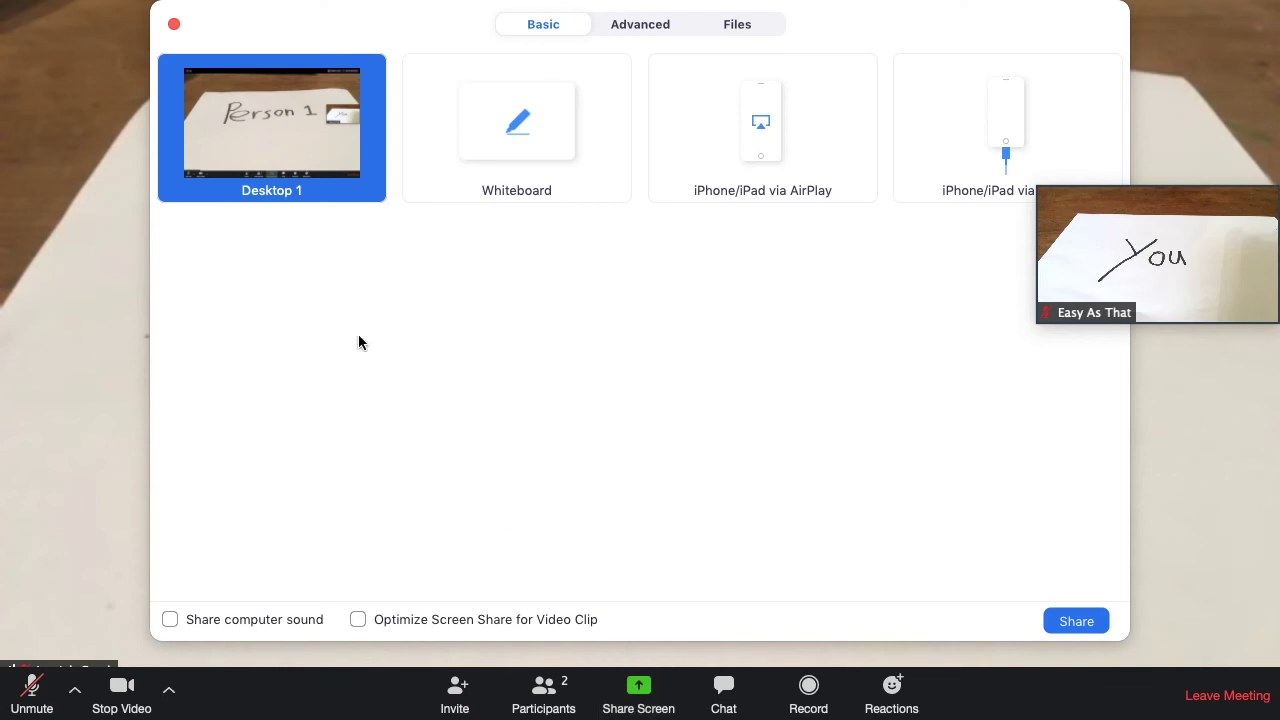
pyautogui.click(1083, 622)
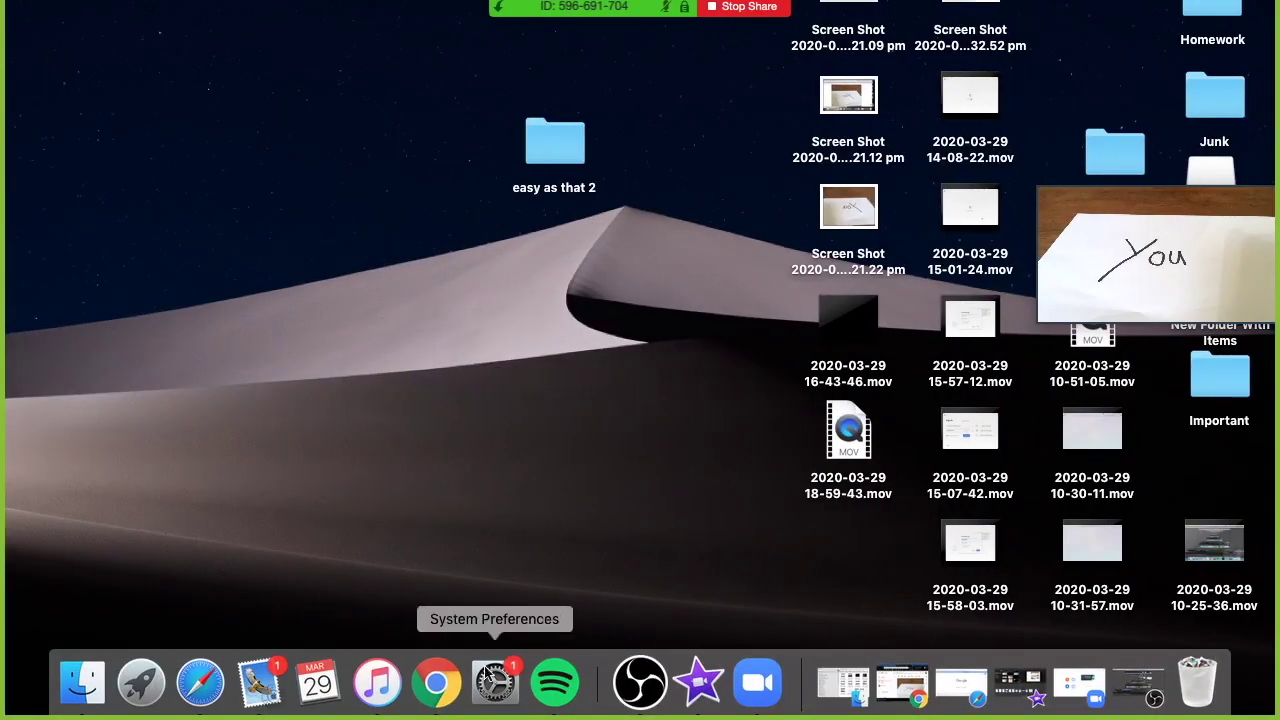
pyautogui.click(200, 683)
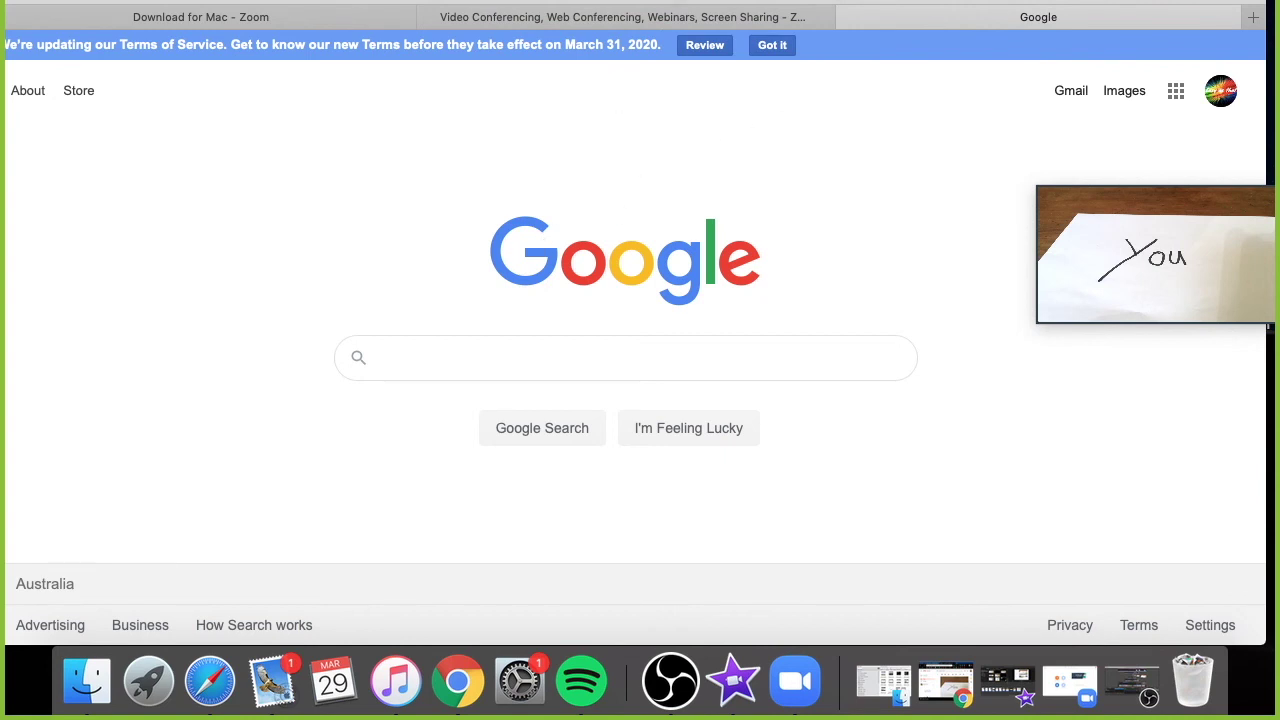
pyautogui.moveTo(727, 10)
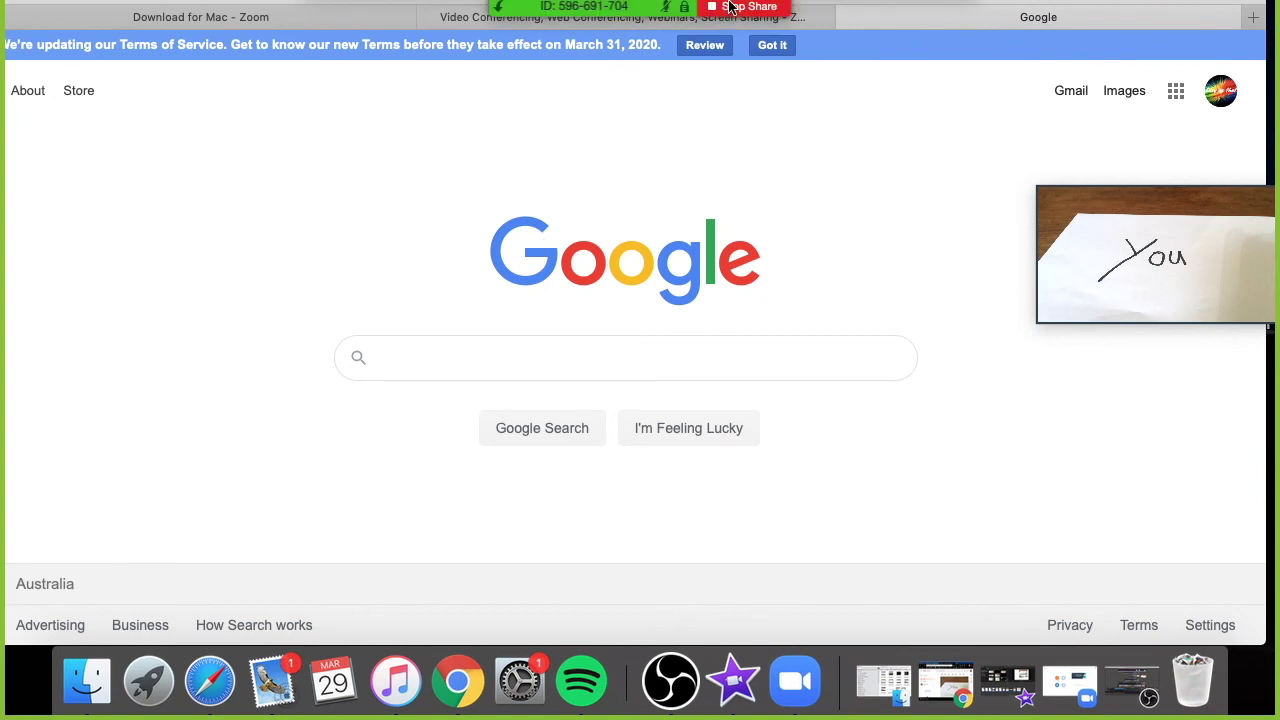
pyautogui.click(730, 8)
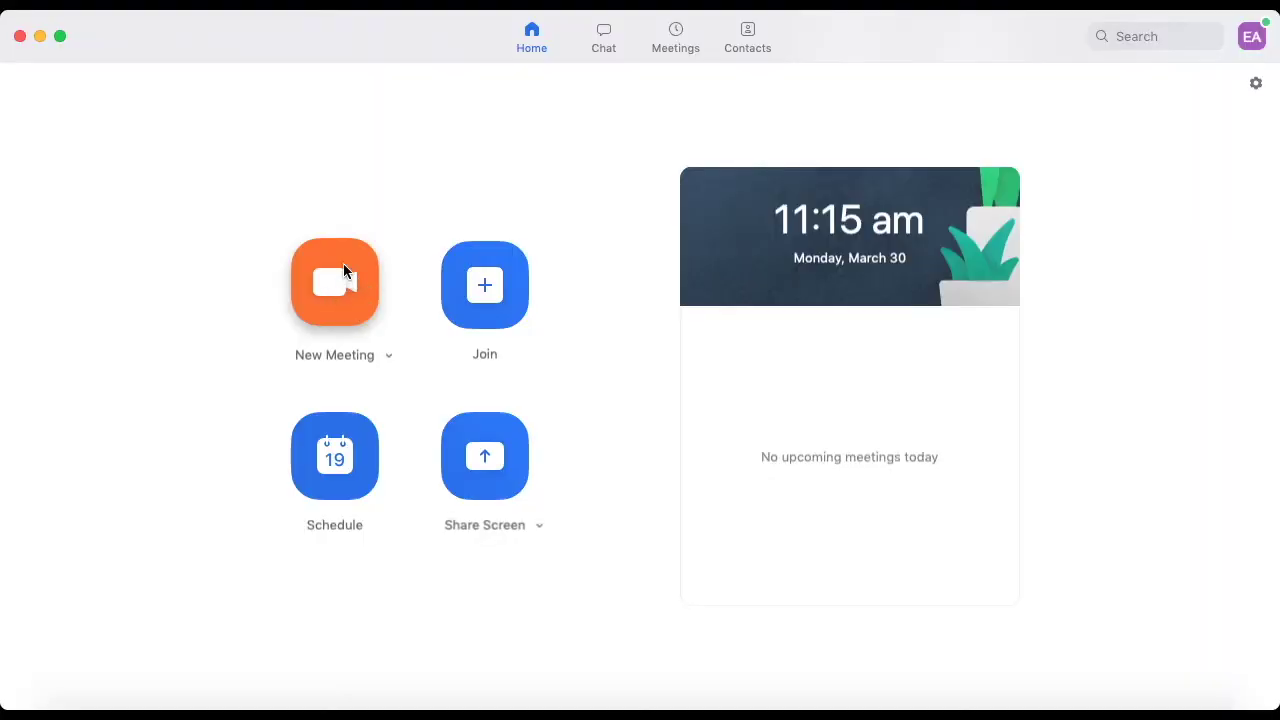
# Start a new meeting with computer audio and mute the microphone with Cmd+Shift+A.
pyautogui.click(341, 273)
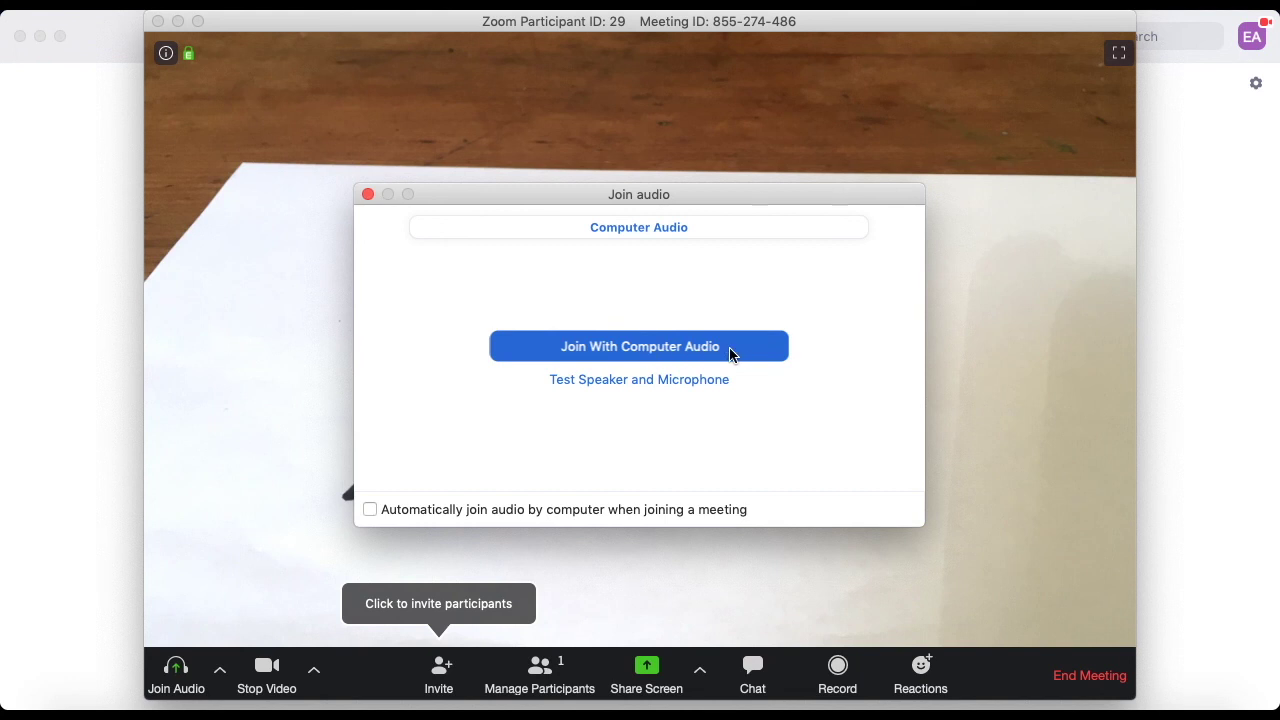
pyautogui.click(657, 347)
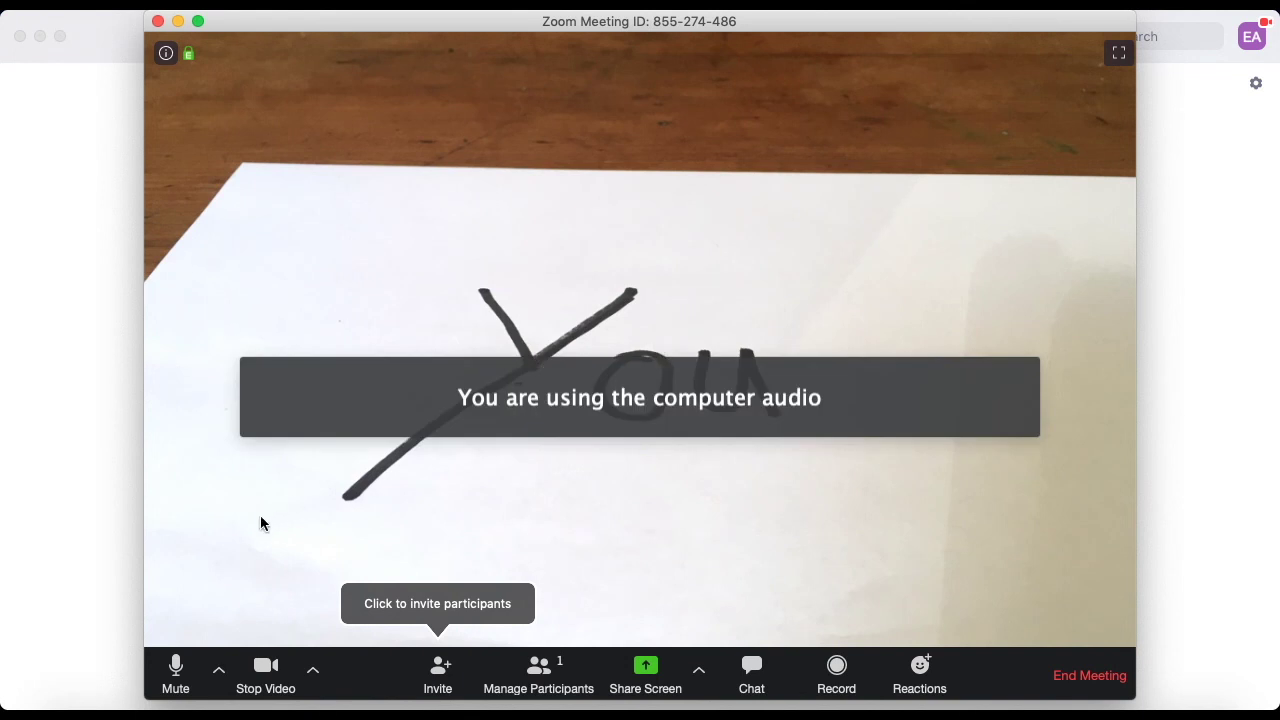
pyautogui.press('super+shift+a')
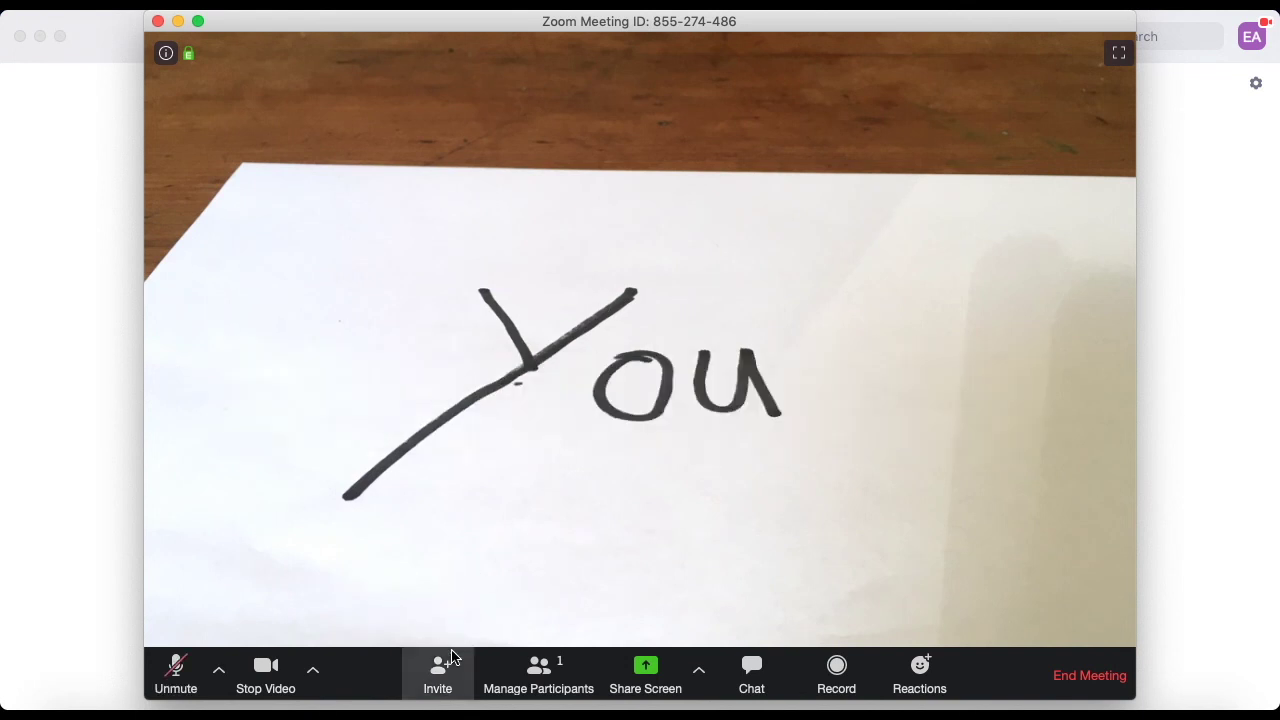
# In the meeting's Invite window, switch to the Email tab and choose Gmail for sending the invitation.
pyautogui.click(438, 679)
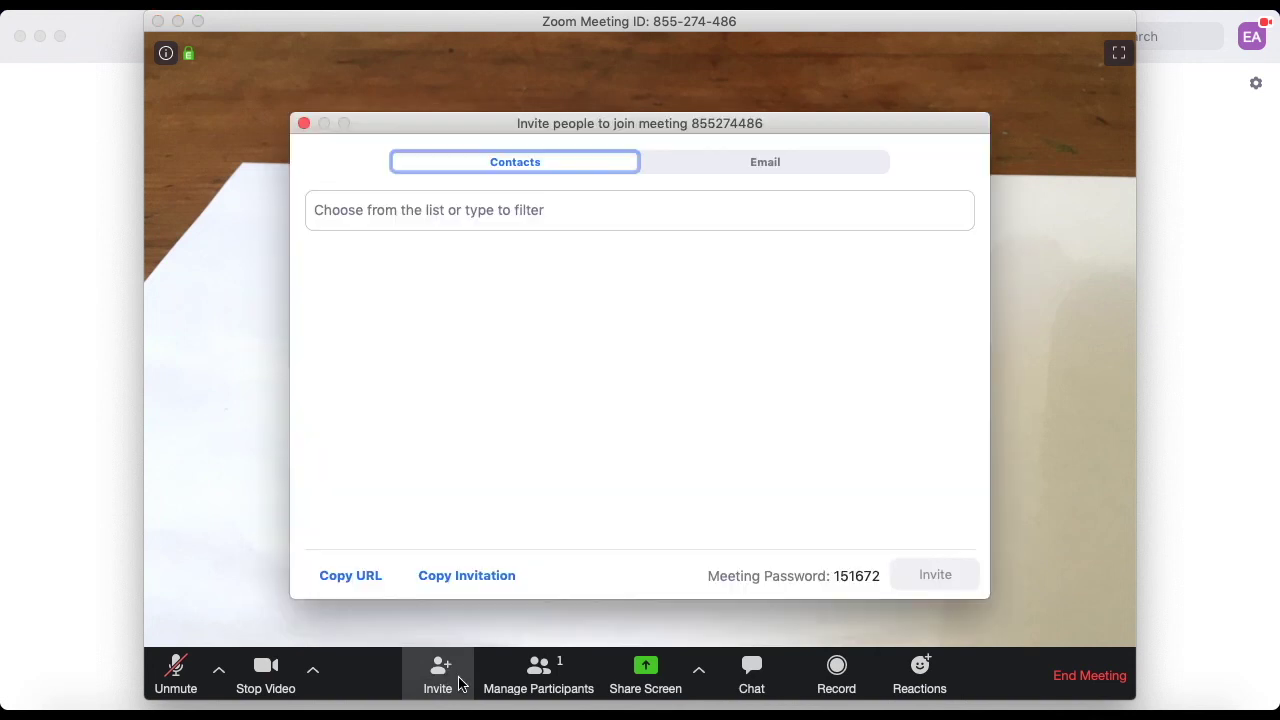
pyautogui.click(492, 216)
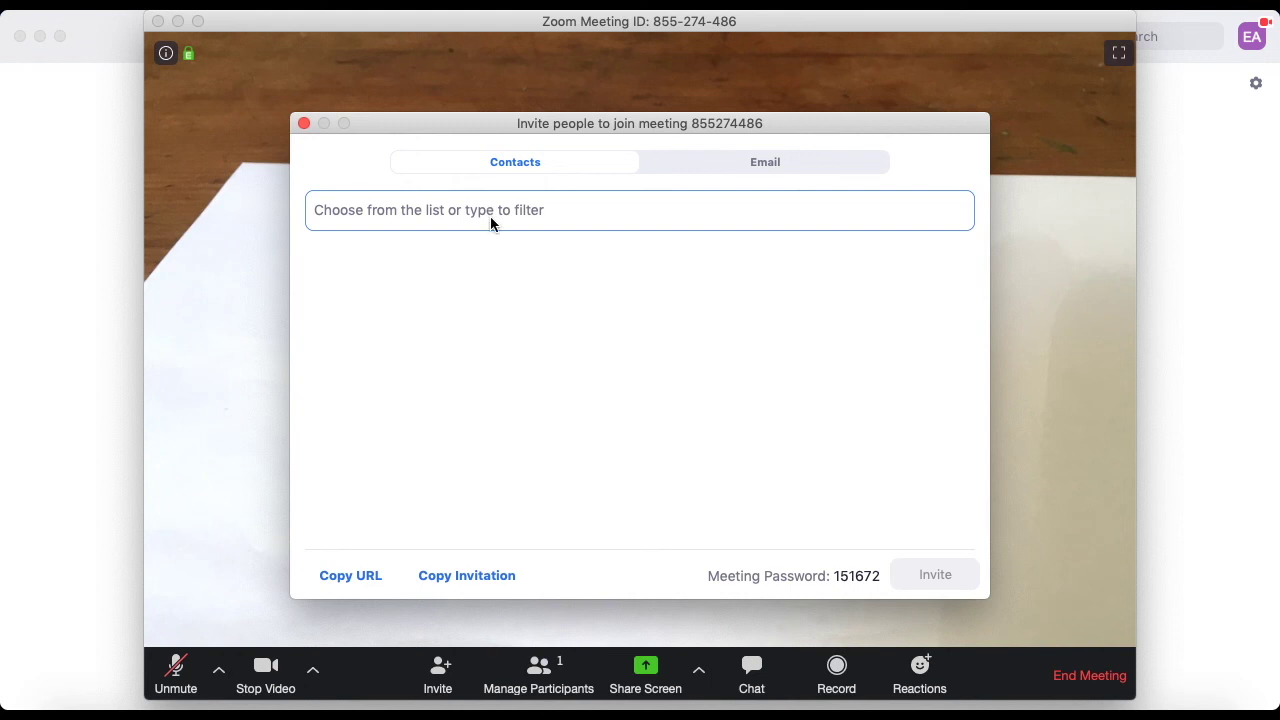
pyautogui.hotkey('shift', 'Tab')
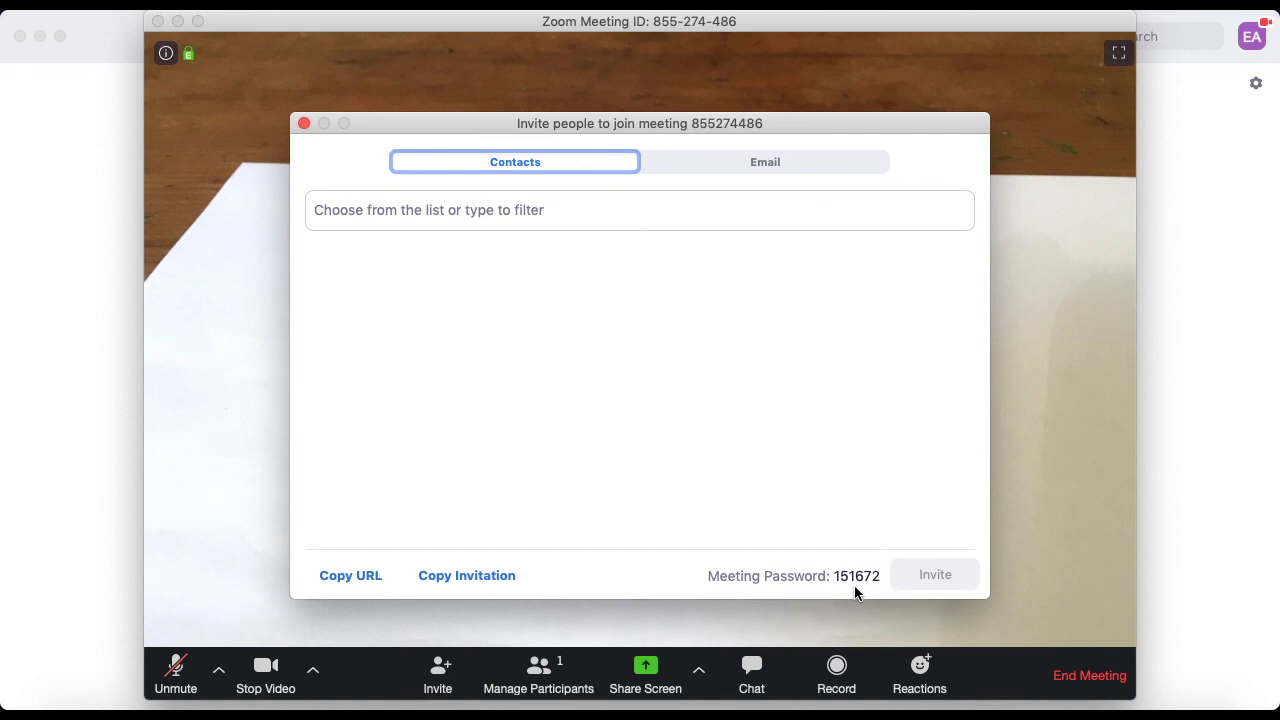
pyautogui.click(759, 163)
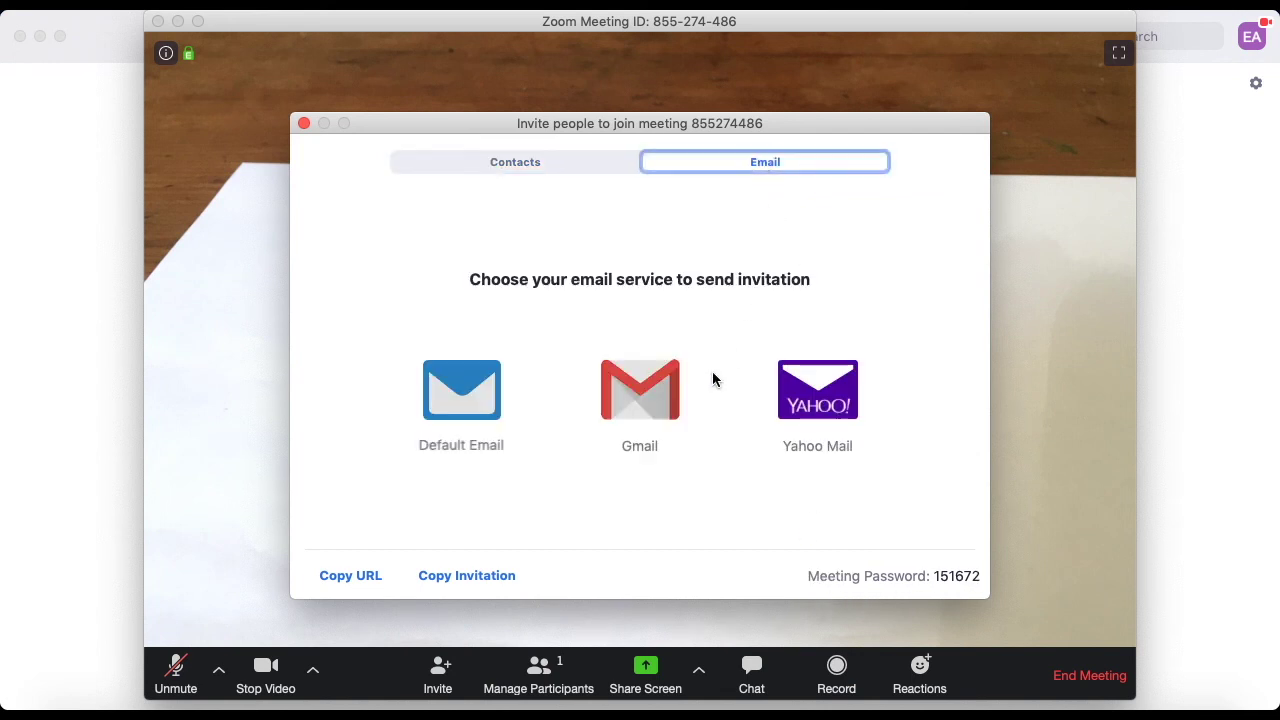
pyautogui.click(652, 396)
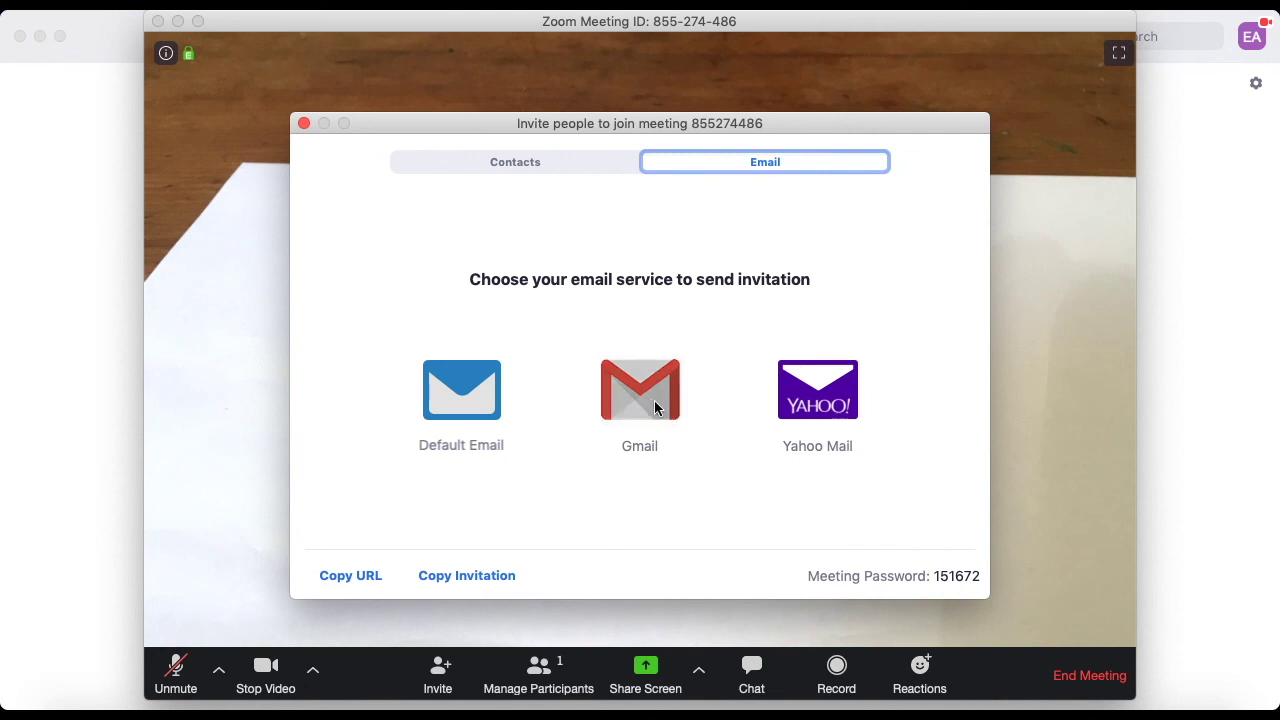